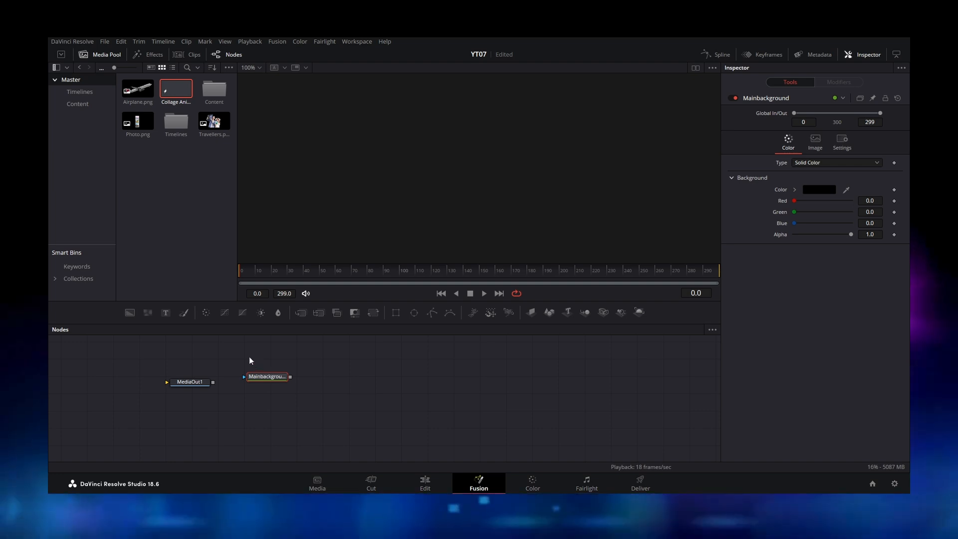
Step: Set the Mainbackground colour to muted orange (Red 0.925490, Green 0.745098, Blue 0.388235) and connect it to MediaOut1, leaving room between the nodes
{"action": "left_click", "coordinate": [829, 189]}
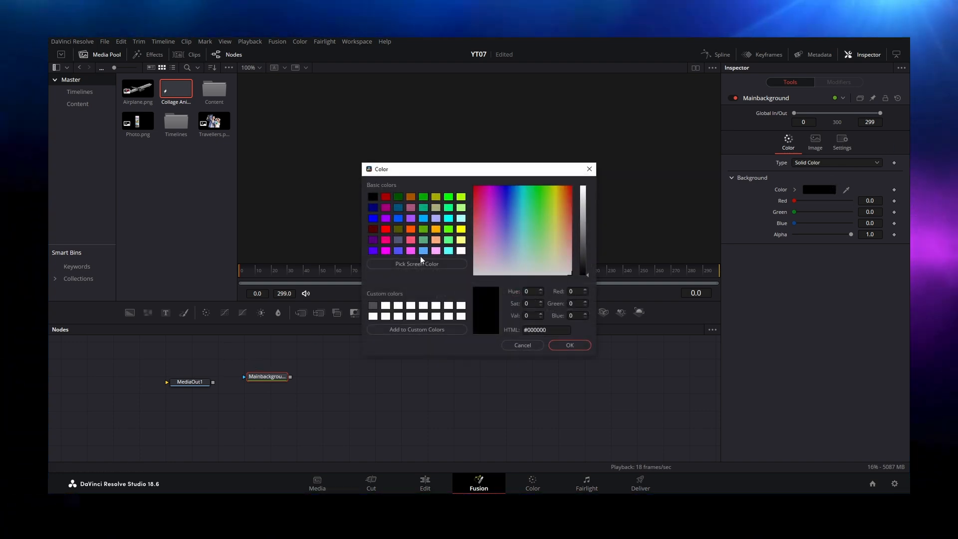
{"action": "left_click", "coordinate": [436, 239]}
{"action": "left_click_drag", "start_coordinate": [582, 229], "coordinate": [559, 207]}
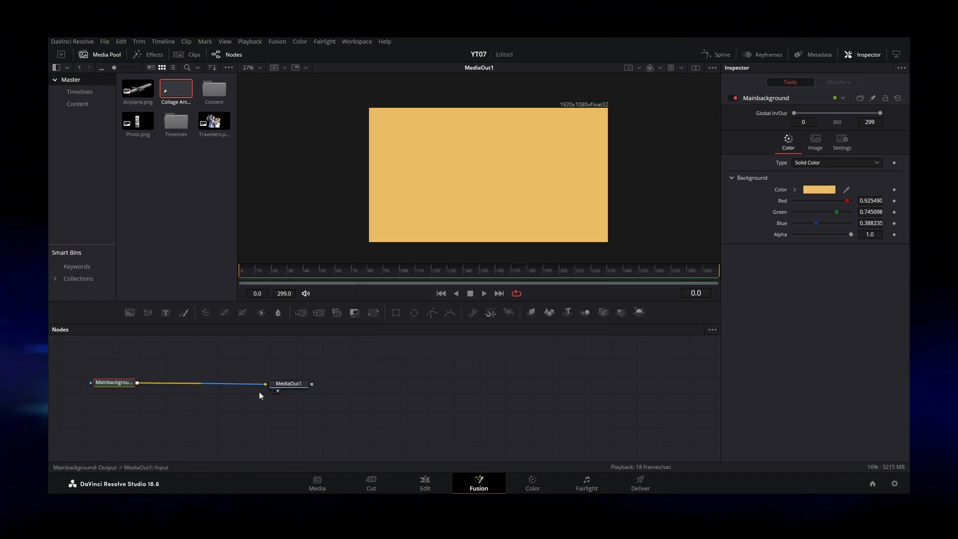
{"action": "left_click_drag", "start_coordinate": [286, 385], "coordinate": [322, 384]}
Step: Add a Background node, rename it Circle and merge it over Mainbackground
{"action": "left_click", "coordinate": [243, 410]}
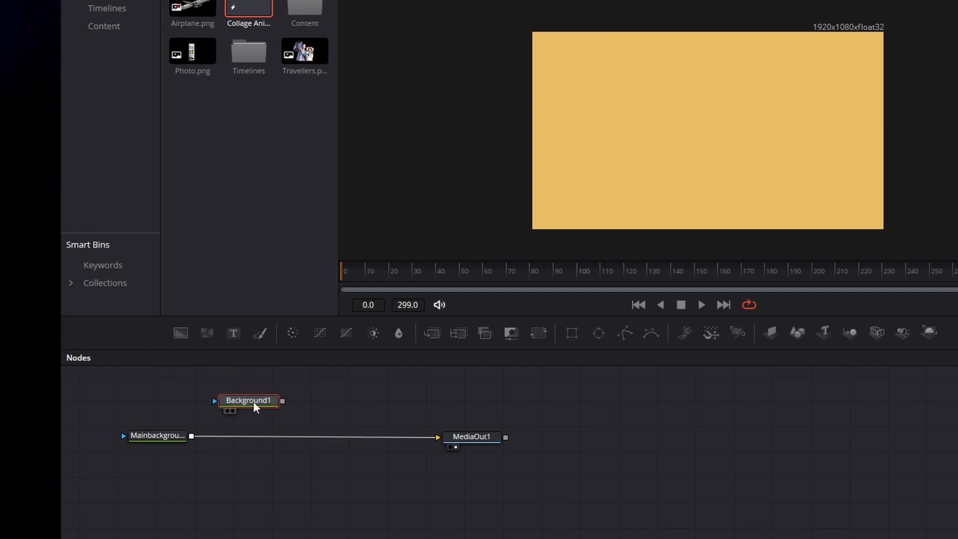
{"action": "key", "text": "F2"}
{"action": "type", "text": "Circle"}
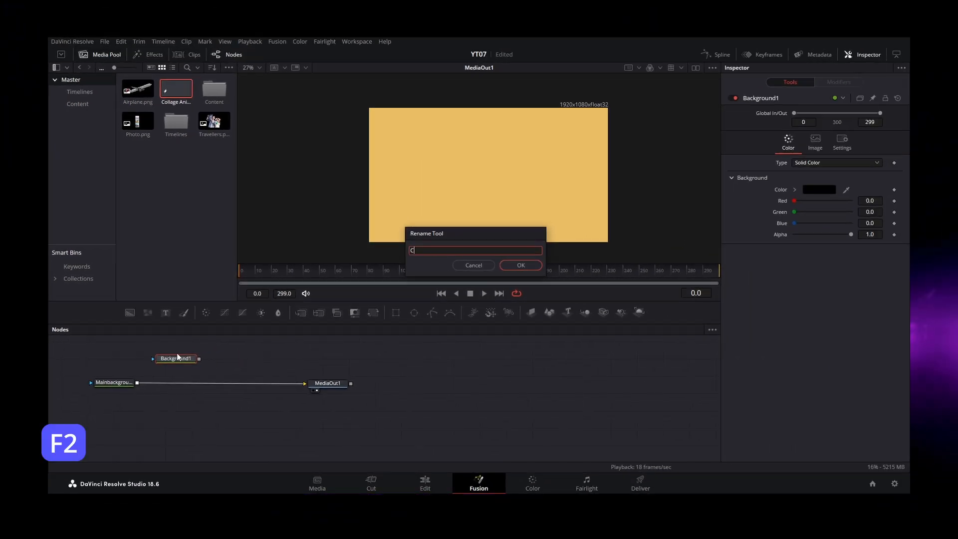
{"action": "key", "text": "Return"}
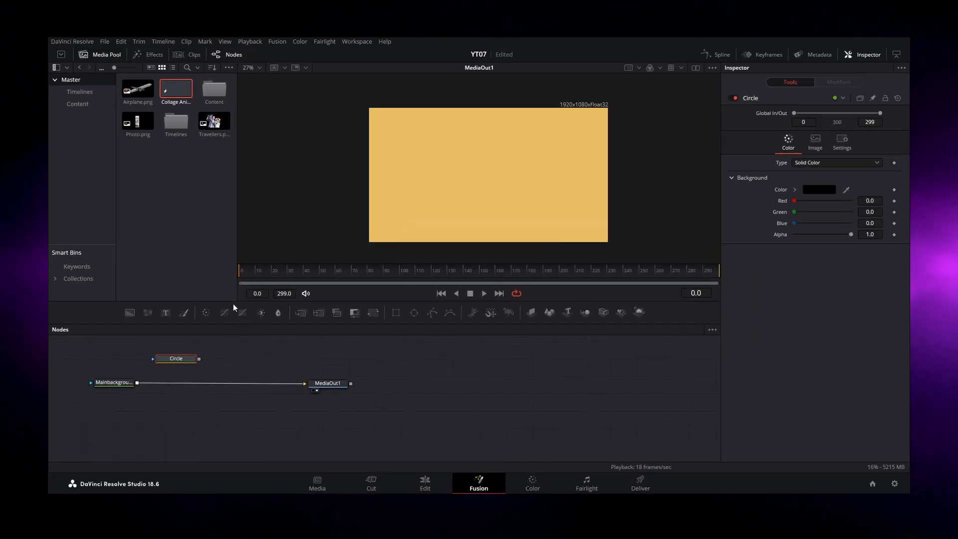
{"action": "left_click_drag", "start_coordinate": [199, 359], "coordinate": [136, 382]}
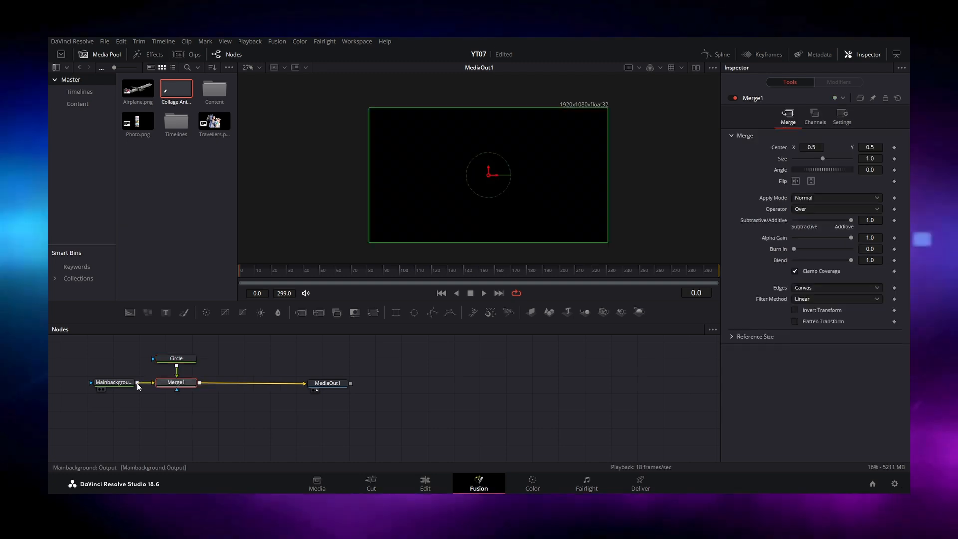
{"action": "left_click", "coordinate": [177, 359]}
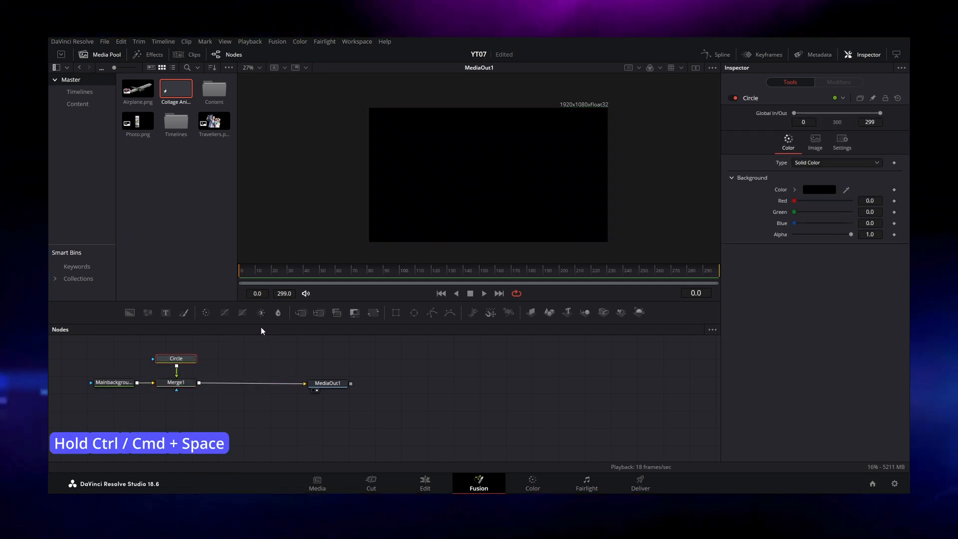
{"action": "key", "text": "ctrl+space"}
{"action": "type", "text": "pol"}
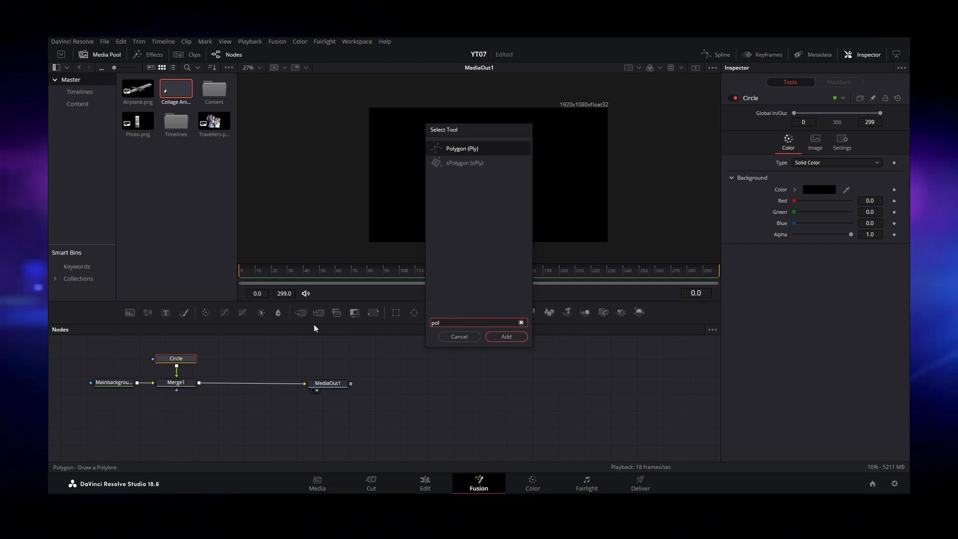
{"action": "left_click", "coordinate": [447, 337]}
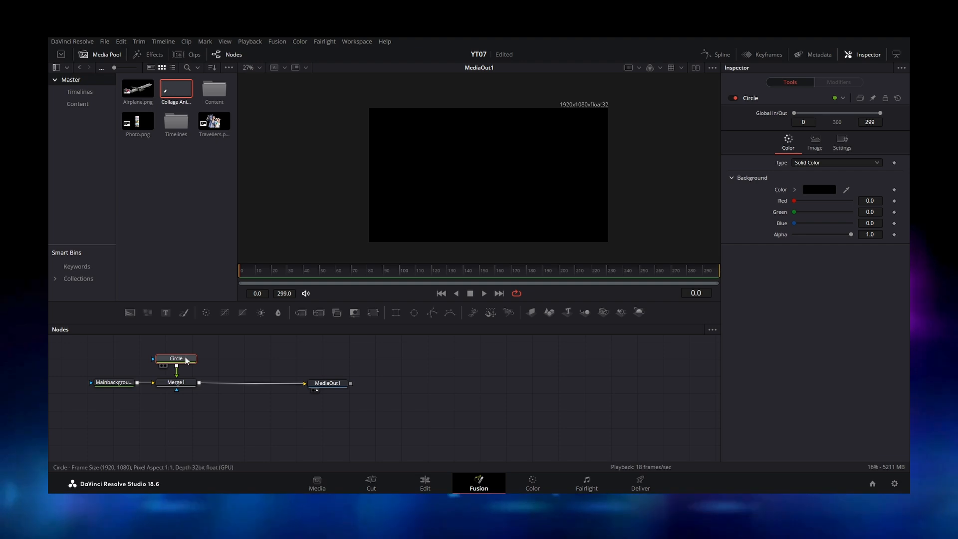
Step: Add a Polygon mask to the Circle node and set the node's colour to lavender #aaaaff
{"action": "left_click", "coordinate": [432, 313]}
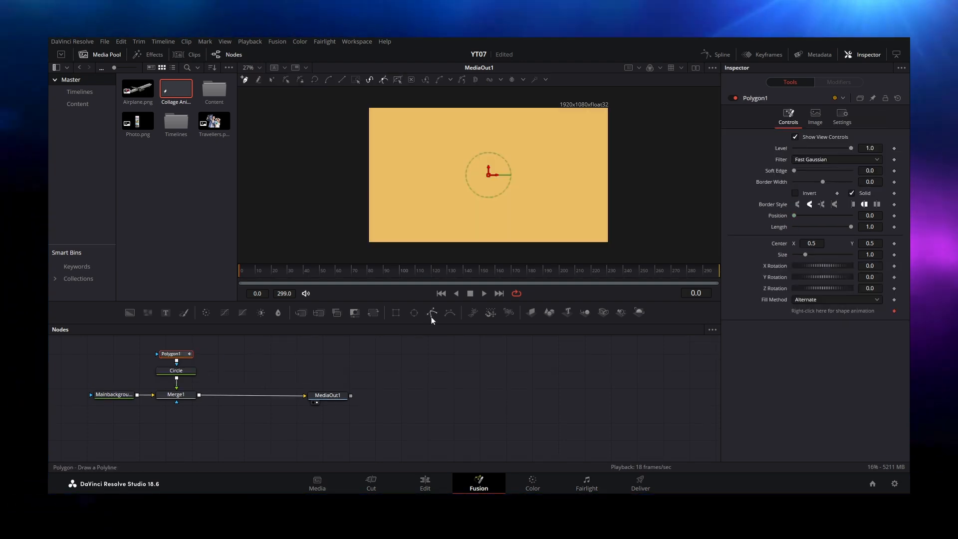
{"action": "left_click", "coordinate": [182, 372]}
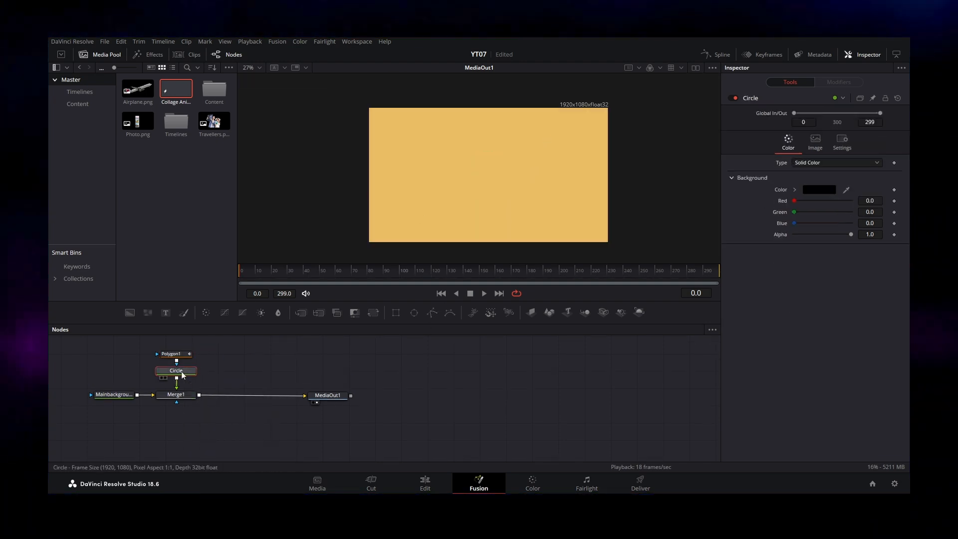
{"action": "left_click", "coordinate": [818, 192]}
{"action": "left_click_drag", "start_coordinate": [488, 175], "coordinate": [261, 102]}
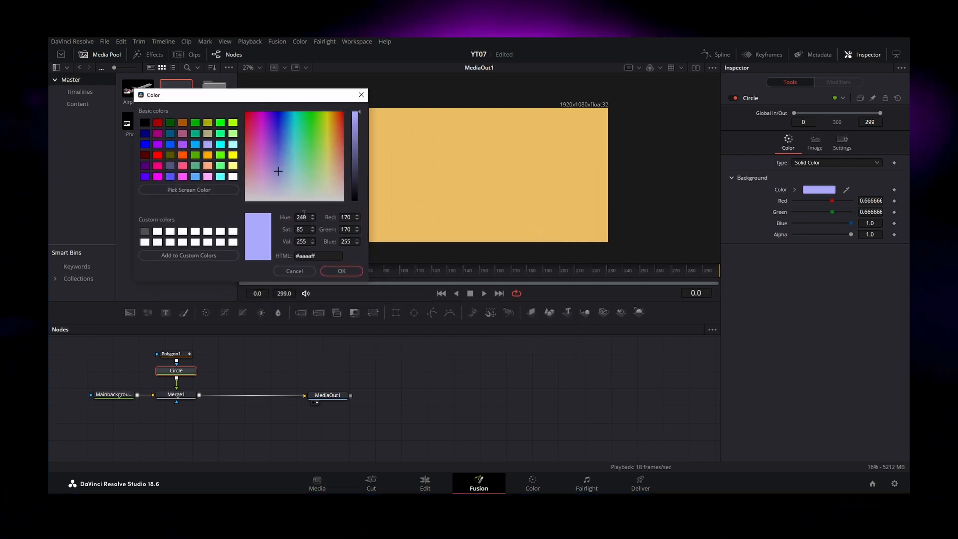
{"action": "left_click", "coordinate": [343, 271]}
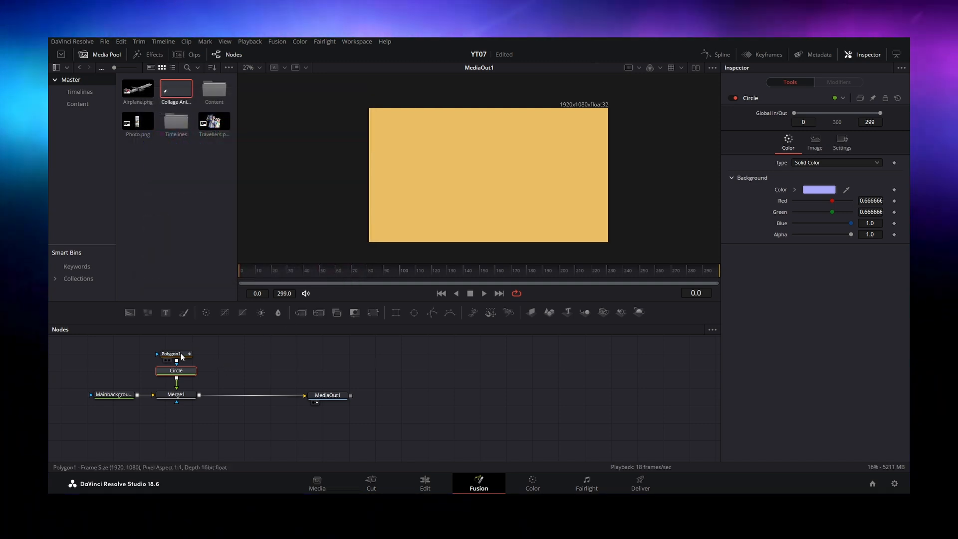
Step: Create a circle polyline on Polygon1 in the left half of the frame, with width 0.30 and height 0.30
{"action": "left_click", "coordinate": [182, 356]}
{"action": "right_click", "coordinate": [414, 174]}
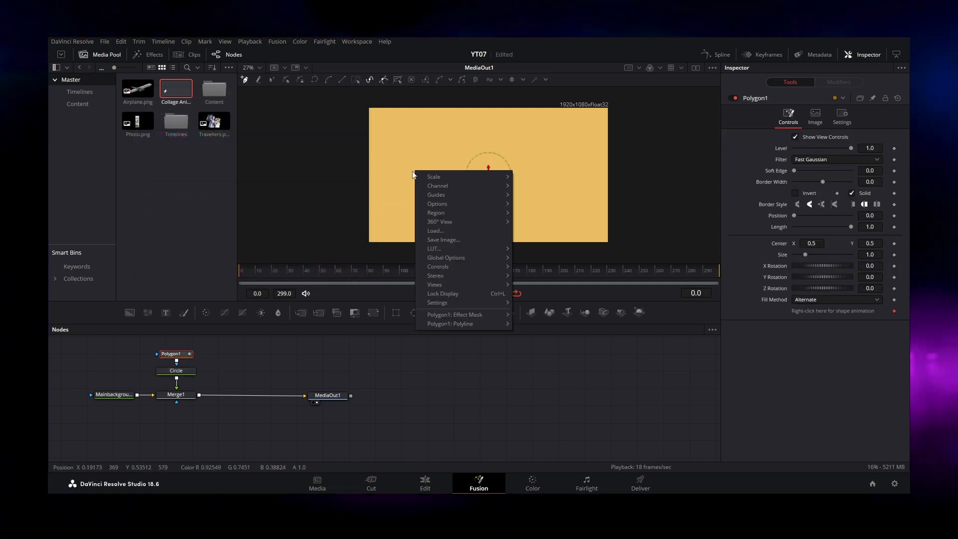
{"action": "mouse_move", "coordinate": [489, 325]}
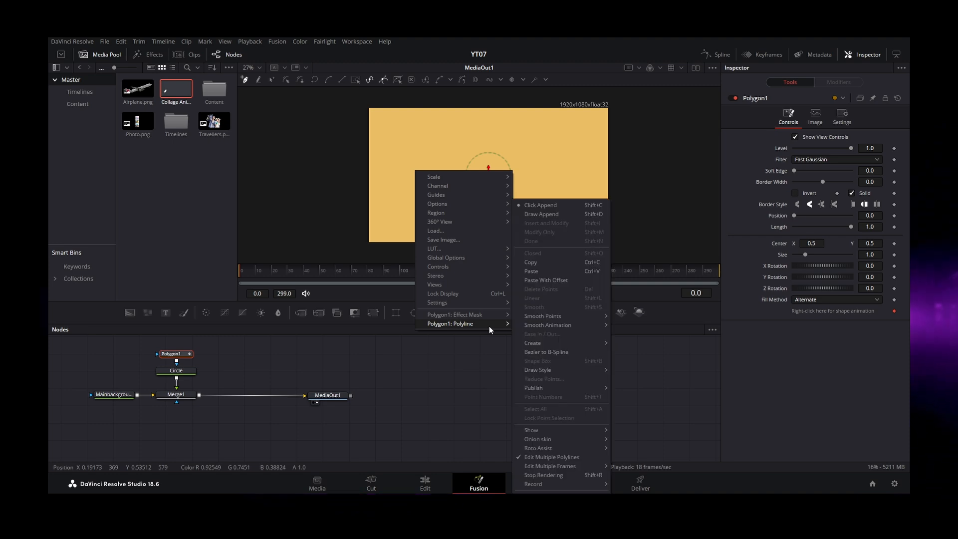
{"action": "mouse_move", "coordinate": [540, 343]}
{"action": "left_click", "coordinate": [630, 344]}
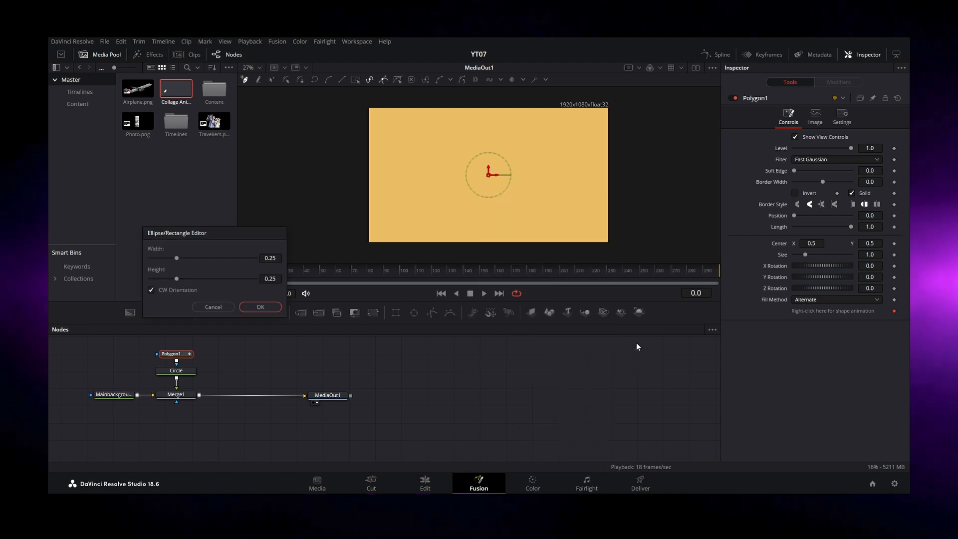
{"action": "left_click", "coordinate": [272, 259]}
{"action": "type", "text": "0"}
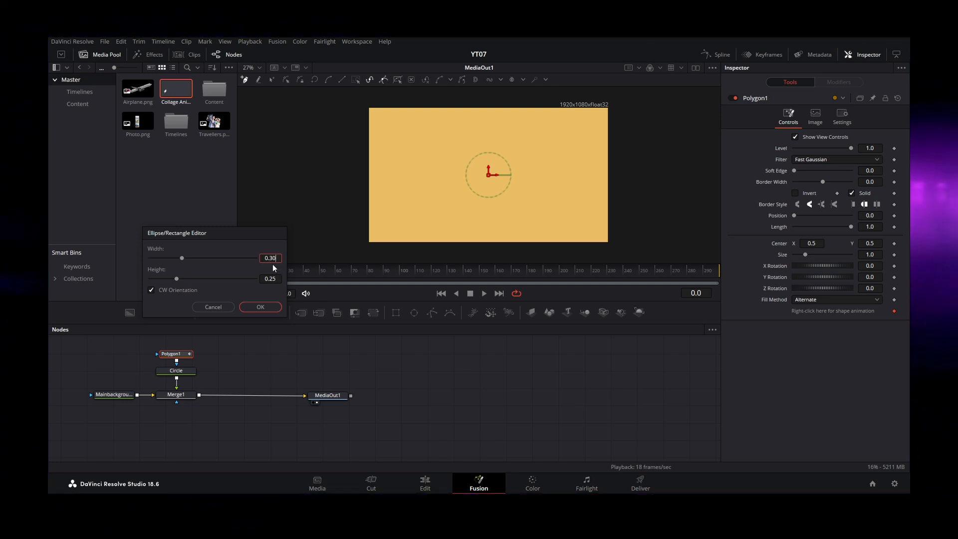
{"action": "left_click", "coordinate": [272, 278]}
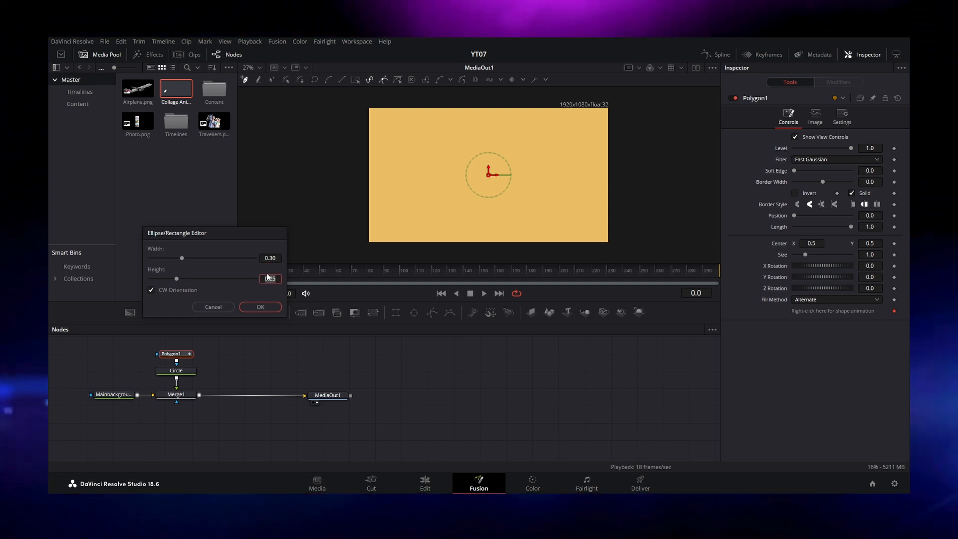
{"action": "type", "text": "0.30"}
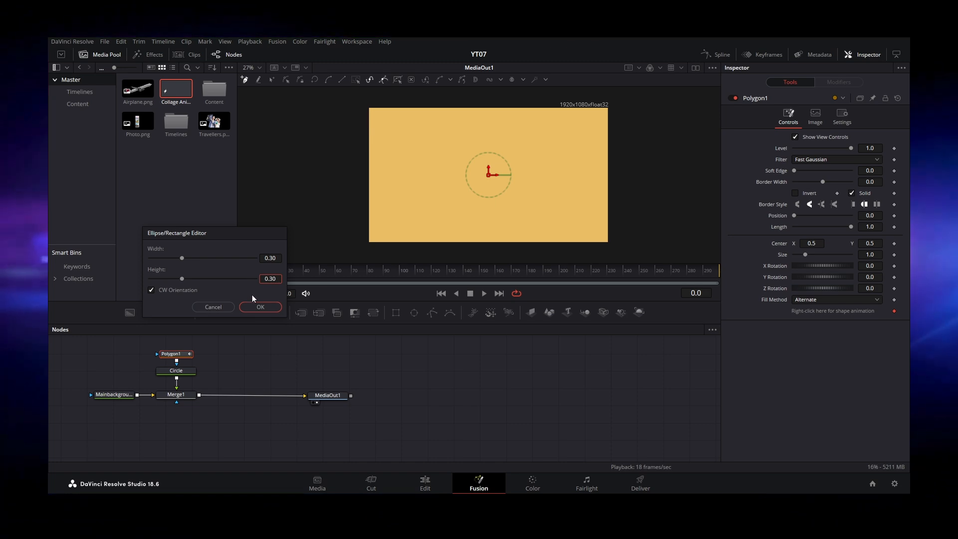
{"action": "left_click", "coordinate": [255, 306]}
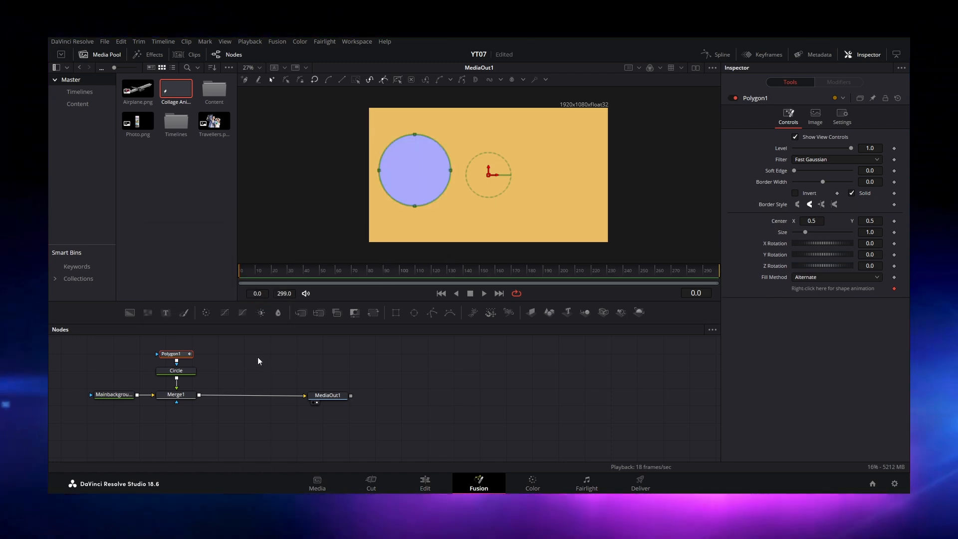
Step: Add a Transform node between Circle and Merge1, and realign the Mainbackground node with Merge1
{"action": "left_click", "coordinate": [185, 374]}
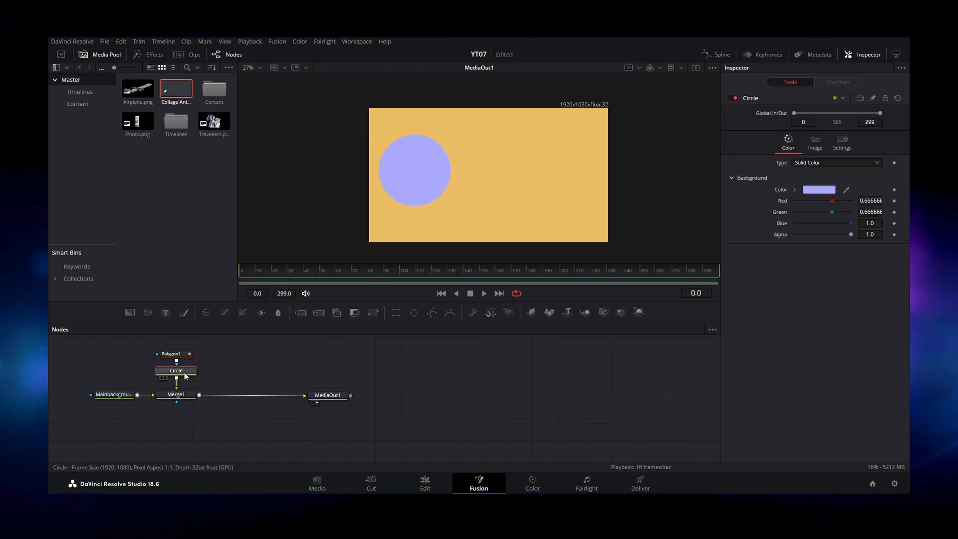
{"action": "key", "text": "ctrl+space"}
{"action": "type", "text": "tran"}
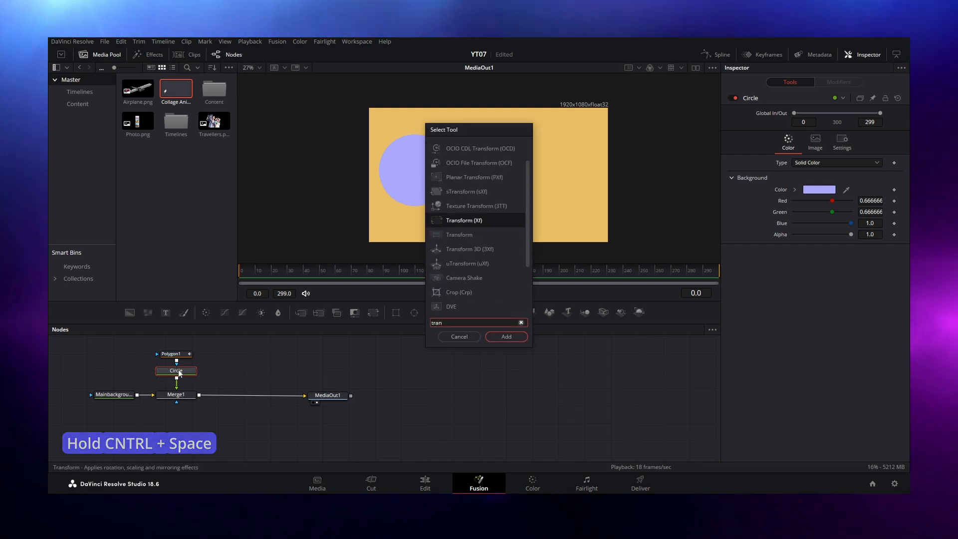
{"action": "key", "text": "Return"}
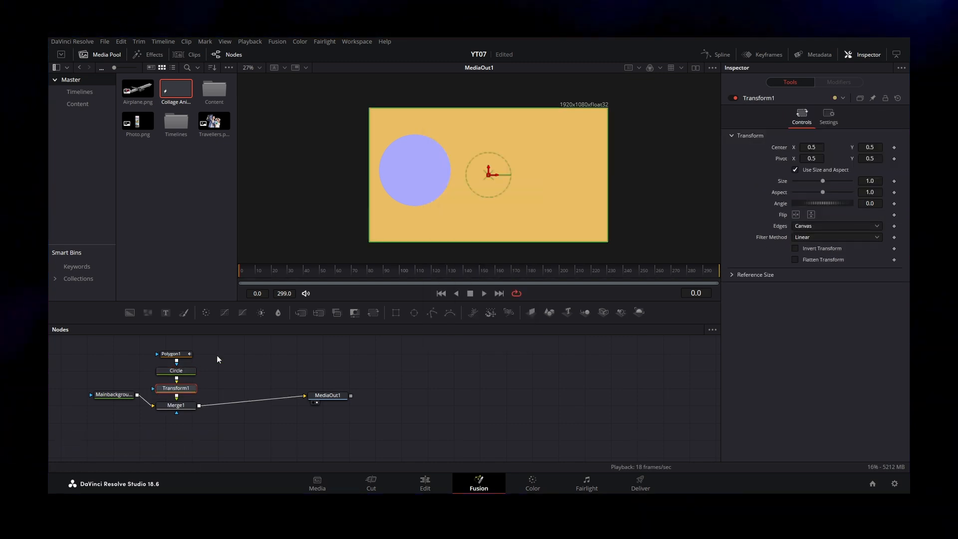
{"action": "left_click_drag", "start_coordinate": [105, 401], "coordinate": [102, 405]}
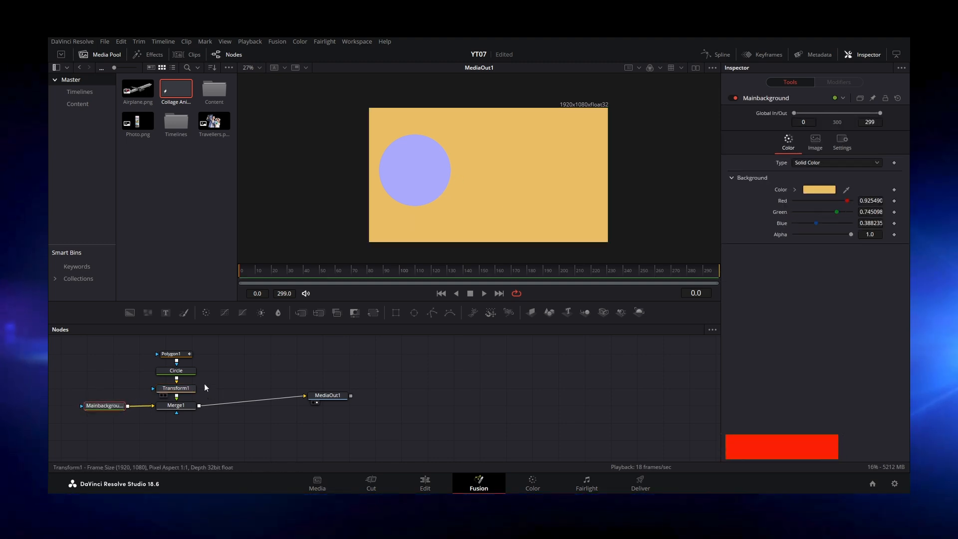
Step: Move the lavender circle to about the middle of the frame with Transform1, at Center X 0.734962 and Y 0.436454
{"action": "left_click", "coordinate": [192, 388]}
{"action": "left_click_drag", "start_coordinate": [495, 175], "coordinate": [537, 175]}
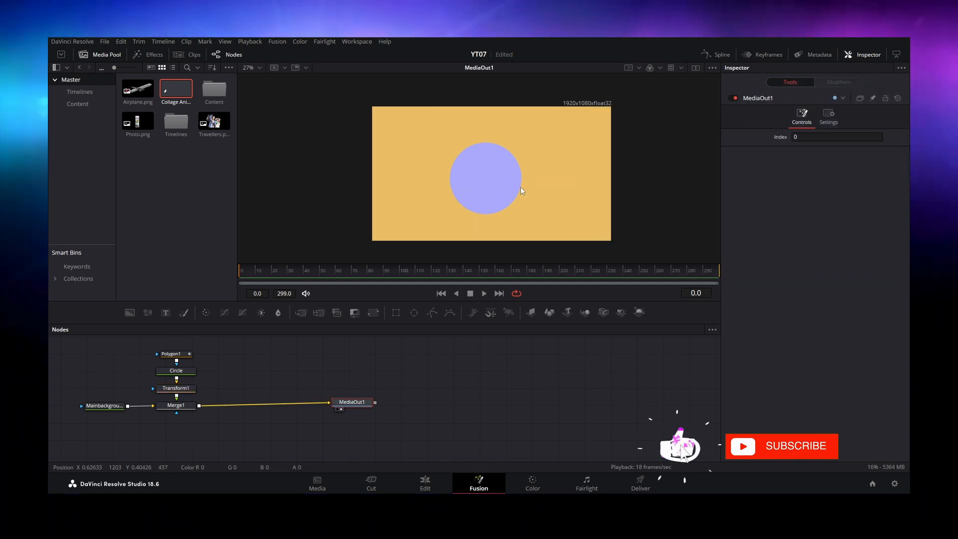
{"action": "left_click", "coordinate": [187, 388]}
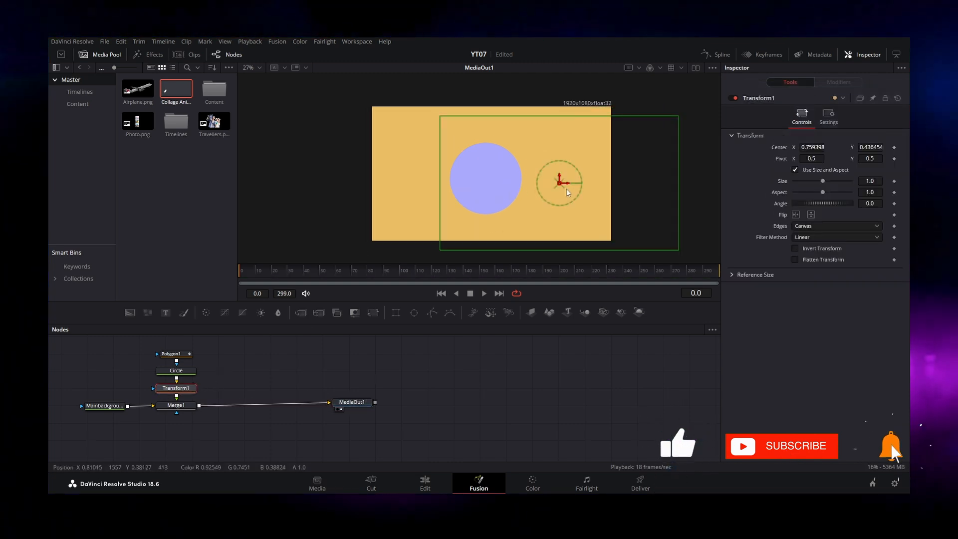
Step: Add a Grain node between Transform1 and Merge1, and realign the Mainbackground node with Merge1
{"action": "key", "text": "shift+space"}
{"action": "type", "text": "tran"}
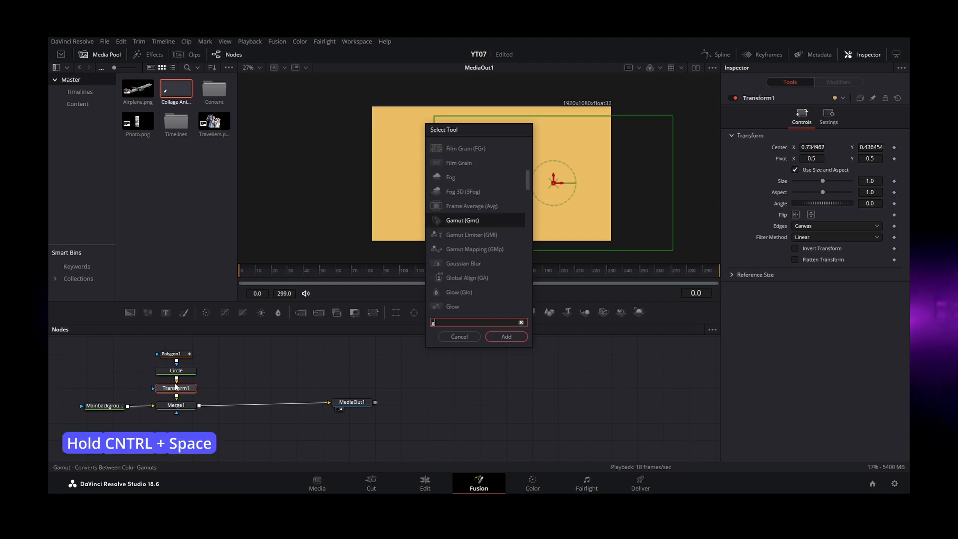
{"action": "key", "text": "Return"}
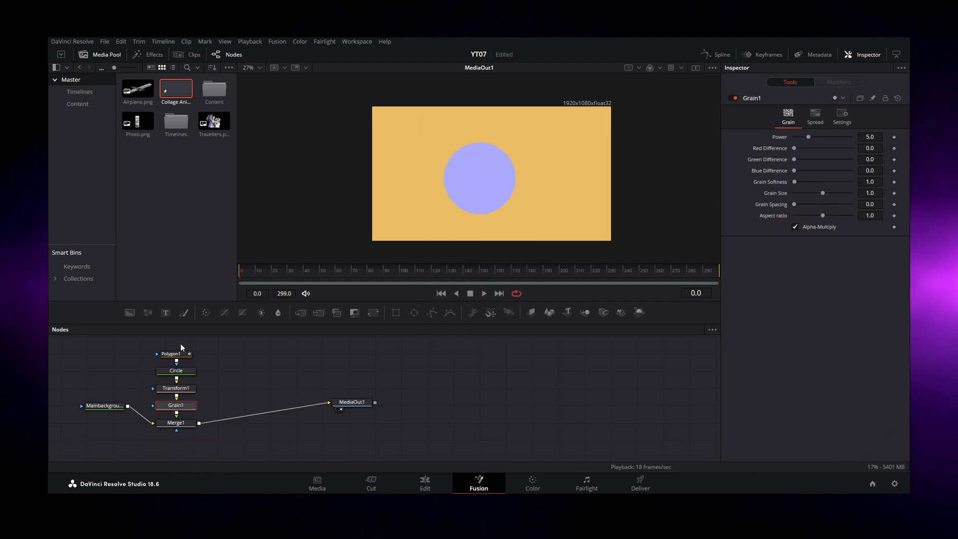
{"action": "scroll", "coordinate": [469, 212], "scroll_direction": "up", "scroll_amount": 6}
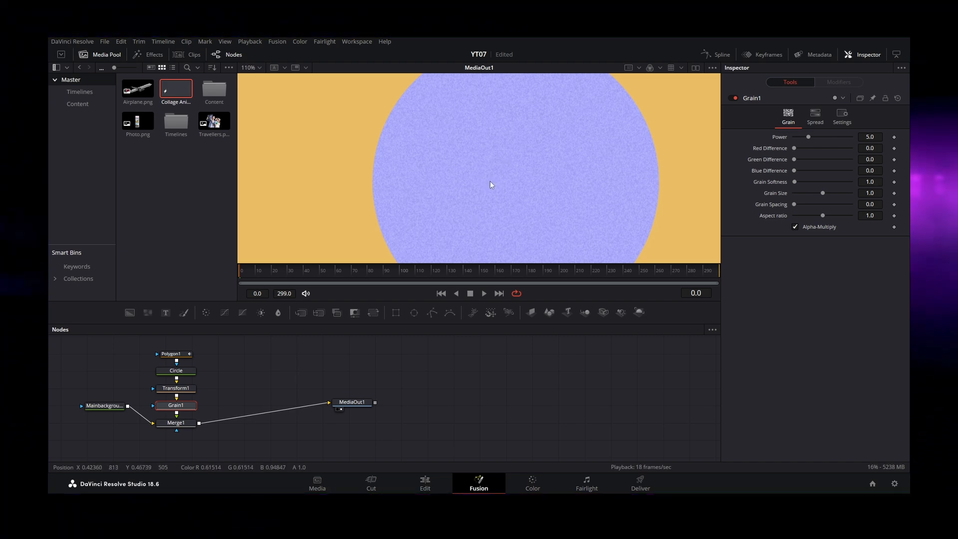
{"action": "scroll", "coordinate": [490, 181], "scroll_direction": "down", "scroll_amount": 6}
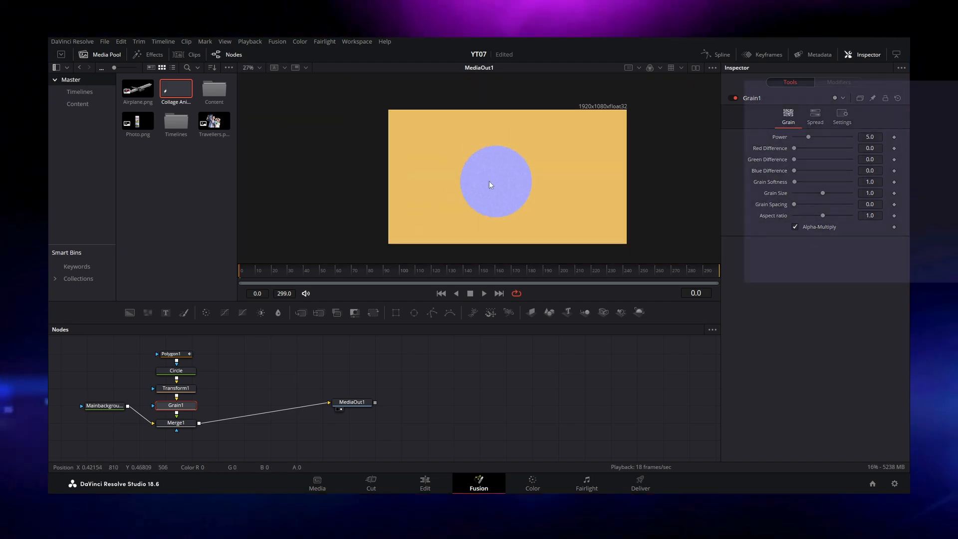
{"action": "scroll", "coordinate": [489, 181], "scroll_direction": "up", "scroll_amount": 2}
{"action": "left_click_drag", "start_coordinate": [103, 406], "coordinate": [94, 419]}
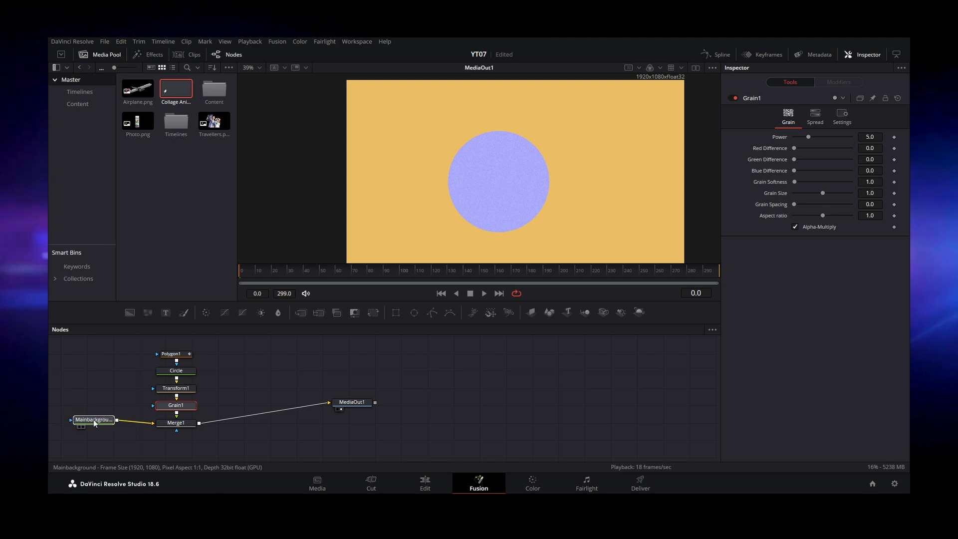
Step: Keyframe Transform1's Center and Size at frame 30, and set its Size to 0.0 at frame 0
{"action": "left_click", "coordinate": [176, 388]}
{"action": "left_click_drag", "start_coordinate": [285, 274], "coordinate": [236, 274]}
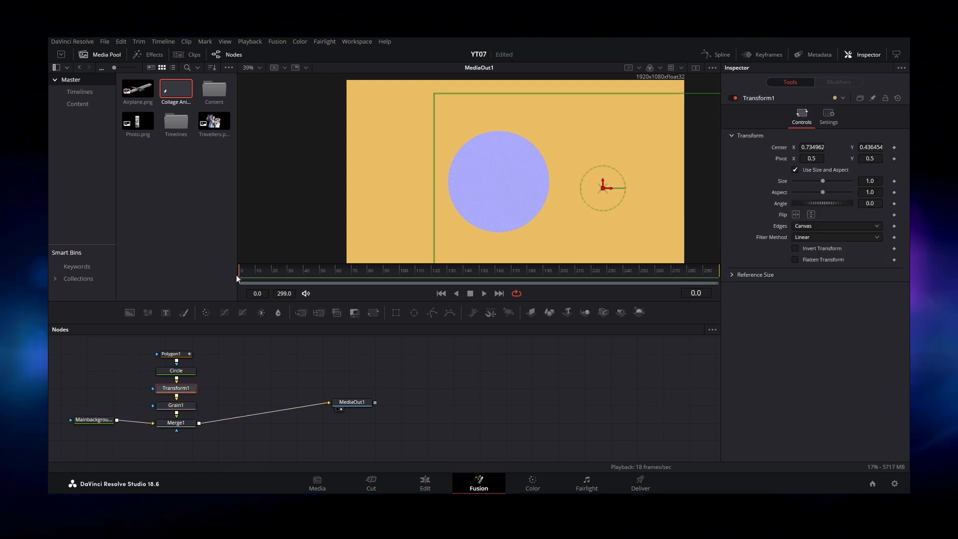
{"action": "left_click_drag", "start_coordinate": [235, 274], "coordinate": [287, 274]}
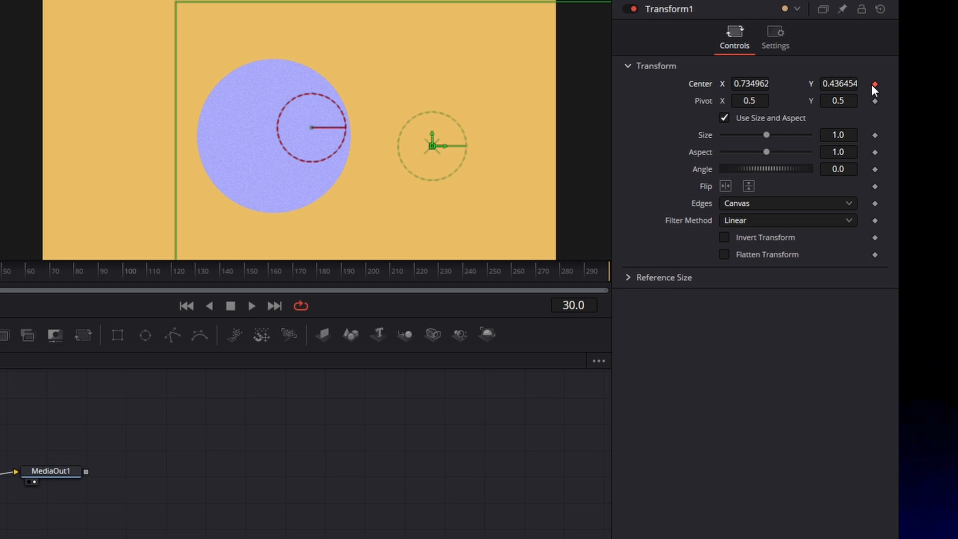
{"action": "left_click", "coordinate": [874, 135]}
{"action": "left_click_drag", "start_coordinate": [128, 275], "coordinate": [66, 275]}
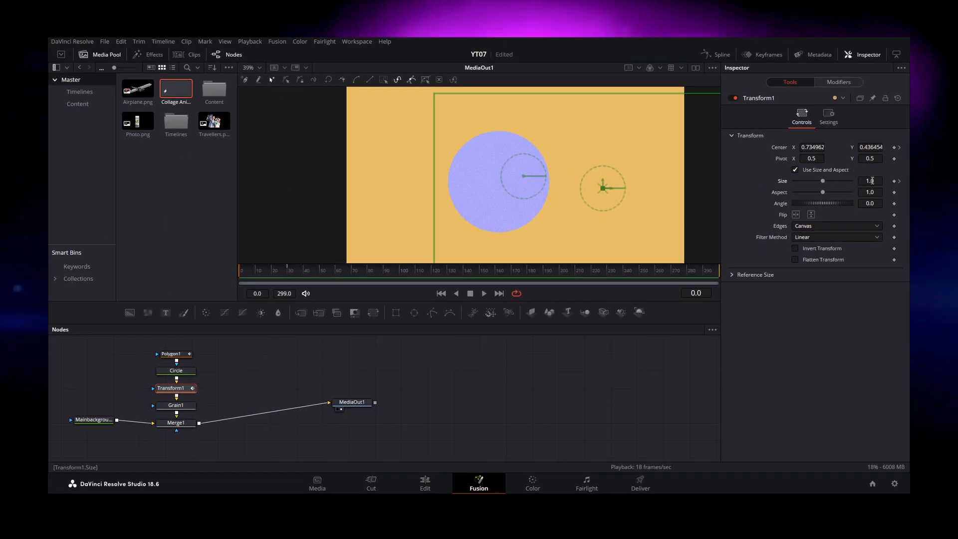
{"action": "left_click_drag", "start_coordinate": [872, 180], "coordinate": [290, 194]}
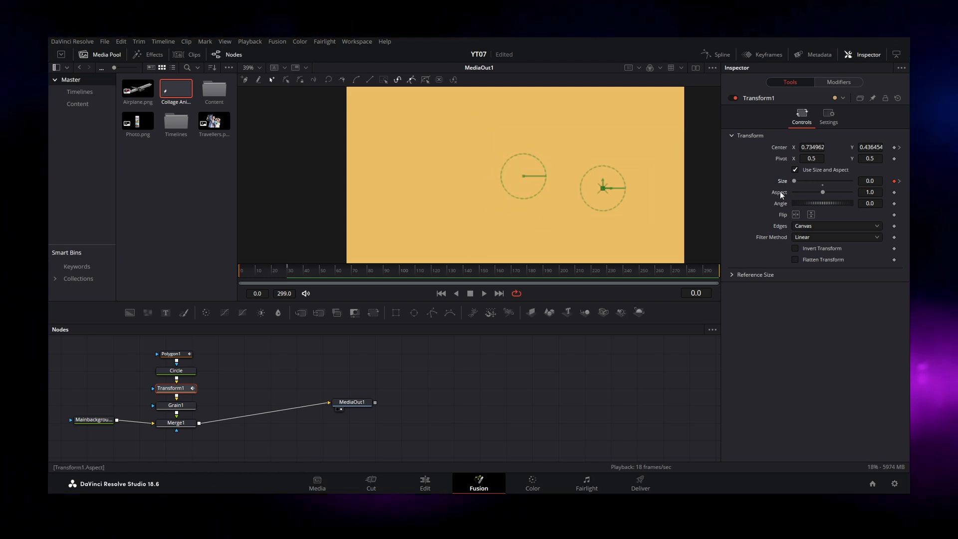
Step: Set Transform1's Center X to 0.499590 at frame 0, keeping Y at 0.436454, and preview the circle's growth
{"action": "left_click_drag", "start_coordinate": [610, 188], "coordinate": [531, 176]}
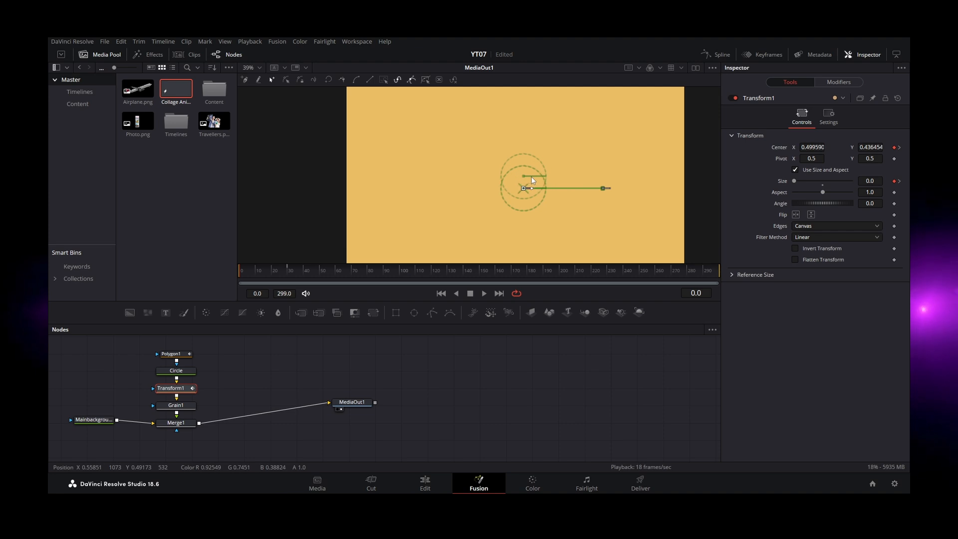
{"action": "key", "text": "space"}
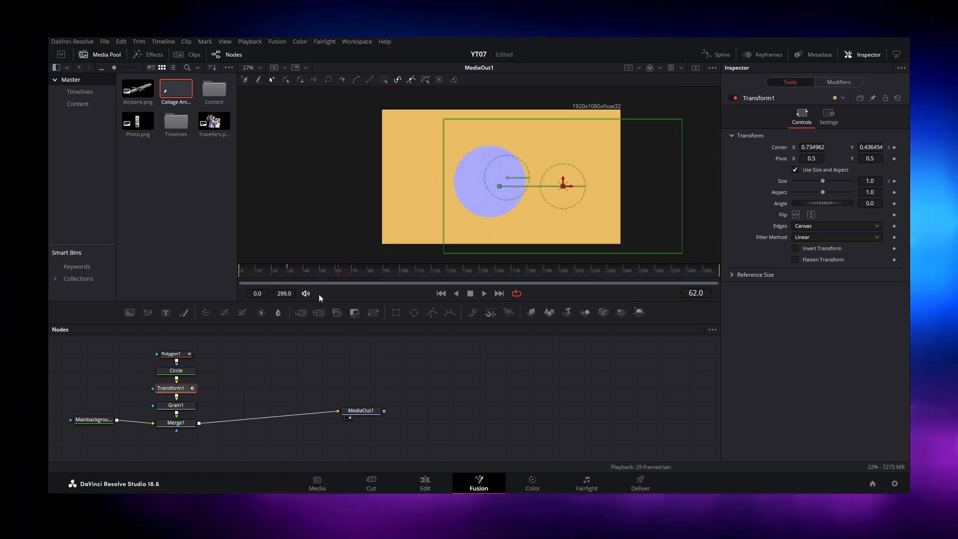
{"action": "left_click", "coordinate": [315, 272]}
{"action": "mouse_move", "coordinate": [315, 269]}
{"action": "left_mouse_down"}
{"action": "mouse_move", "coordinate": [268, 270]}
{"action": "mouse_move", "coordinate": [302, 270]}
{"action": "left_mouse_up"}
{"action": "left_click", "coordinate": [270, 360]}
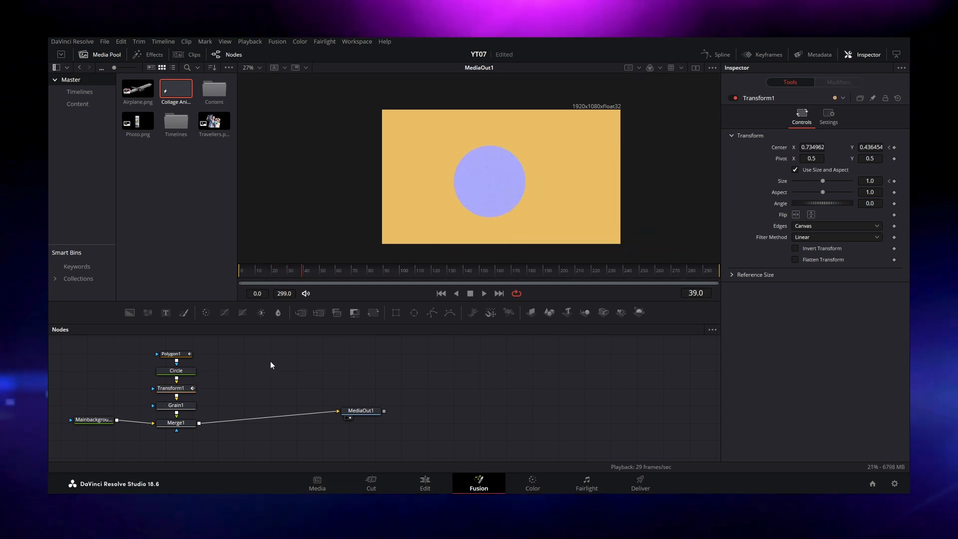
Step: Show Transform1's Displacement and Size curves in the spline editor, fit them to the view, and smooth their keyframes
{"action": "left_click_drag", "start_coordinate": [362, 414], "coordinate": [365, 418]}
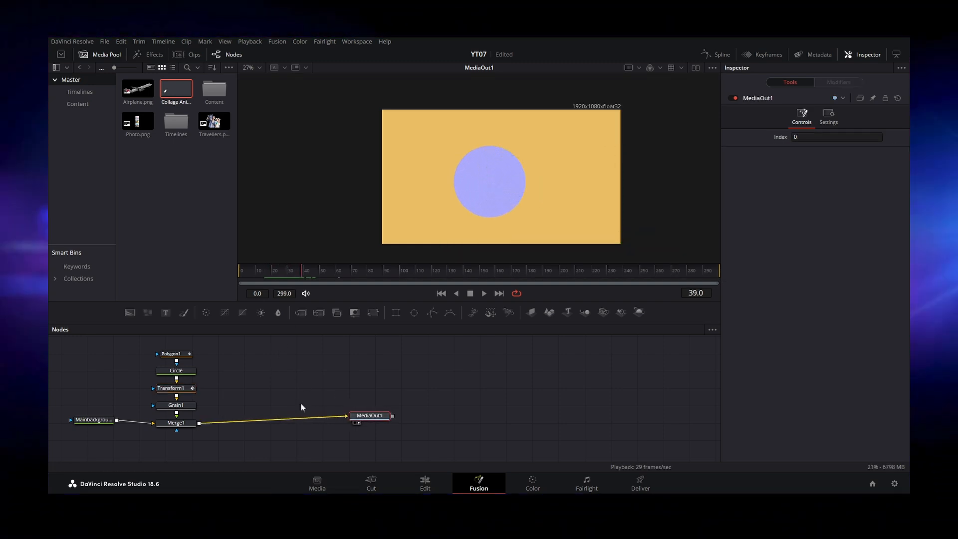
{"action": "left_click", "coordinate": [187, 392]}
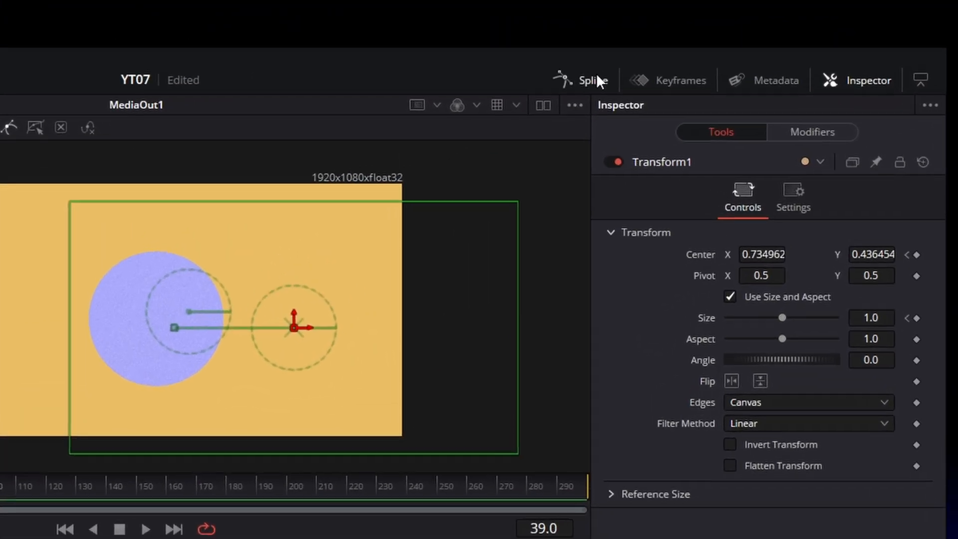
{"action": "left_click", "coordinate": [579, 84]}
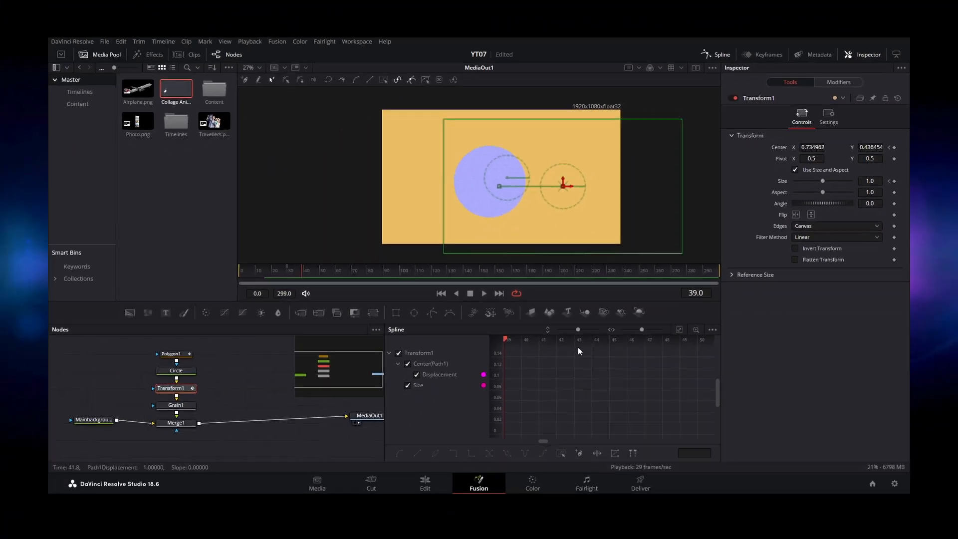
{"action": "left_click", "coordinate": [680, 330]}
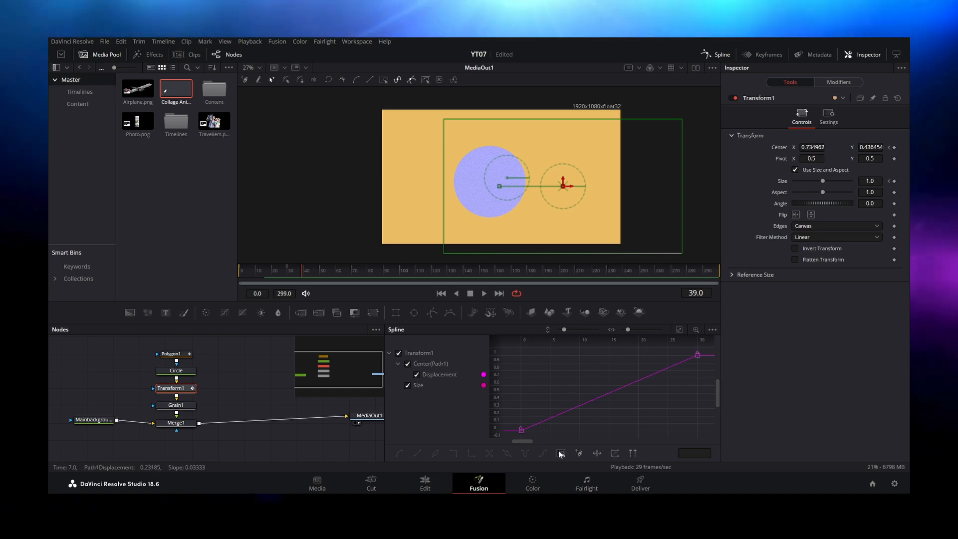
{"action": "key", "text": "s"}
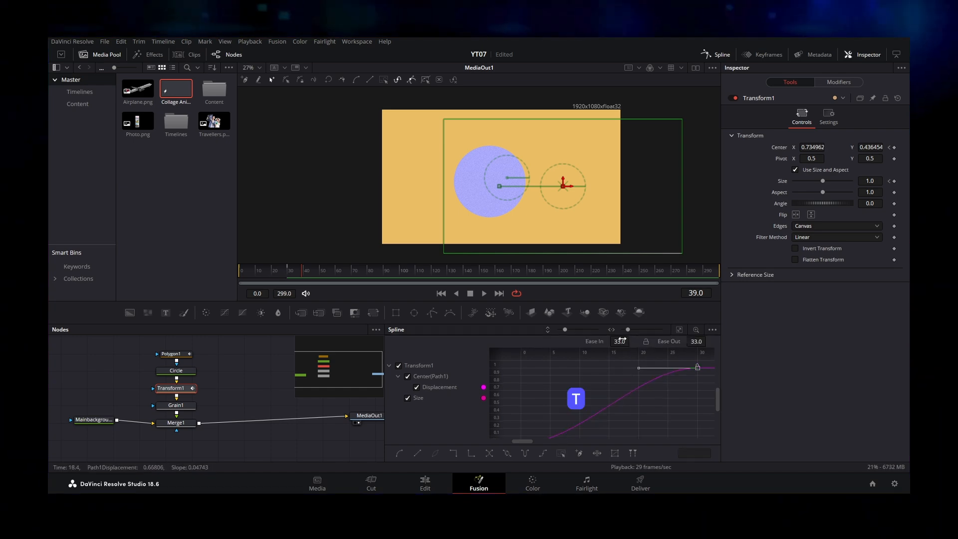
Step: Set the Ease In of Transform1's keyframes to 51.7 and their Ease Out to 44.2
{"action": "left_click_drag", "start_coordinate": [632, 340], "coordinate": [637, 339]}
{"action": "left_click_drag", "start_coordinate": [706, 342], "coordinate": [709, 340]}
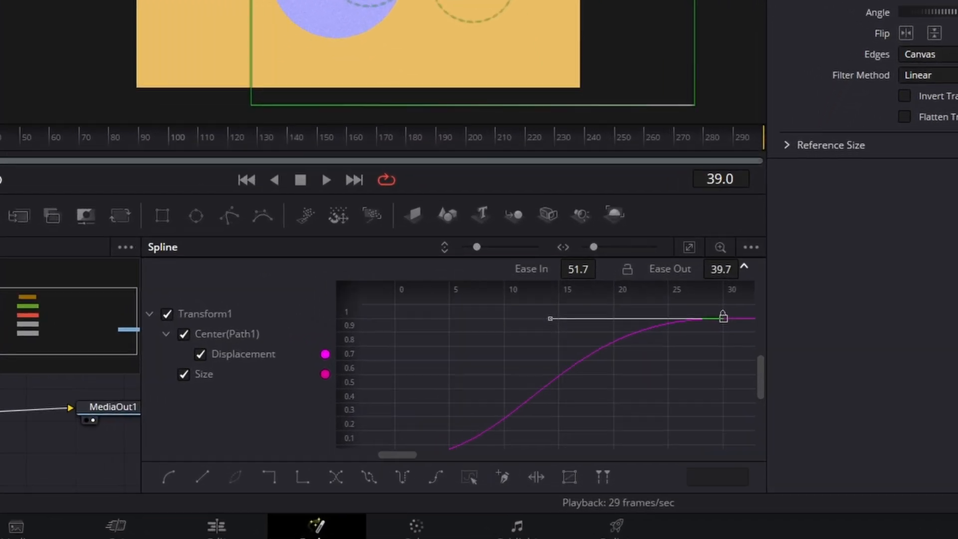
{"action": "scroll", "coordinate": [603, 348], "scroll_direction": "down", "scroll_amount": 3}
{"action": "scroll", "coordinate": [603, 348], "scroll_direction": "up", "scroll_amount": 2}
{"action": "left_click_drag", "start_coordinate": [719, 270], "coordinate": [744, 266]}
Step: Play back the circle's eased animation and close the spline editor
{"action": "left_click_drag", "start_coordinate": [5, 131], "coordinate": [221, 268]}
{"action": "key", "text": "space"}
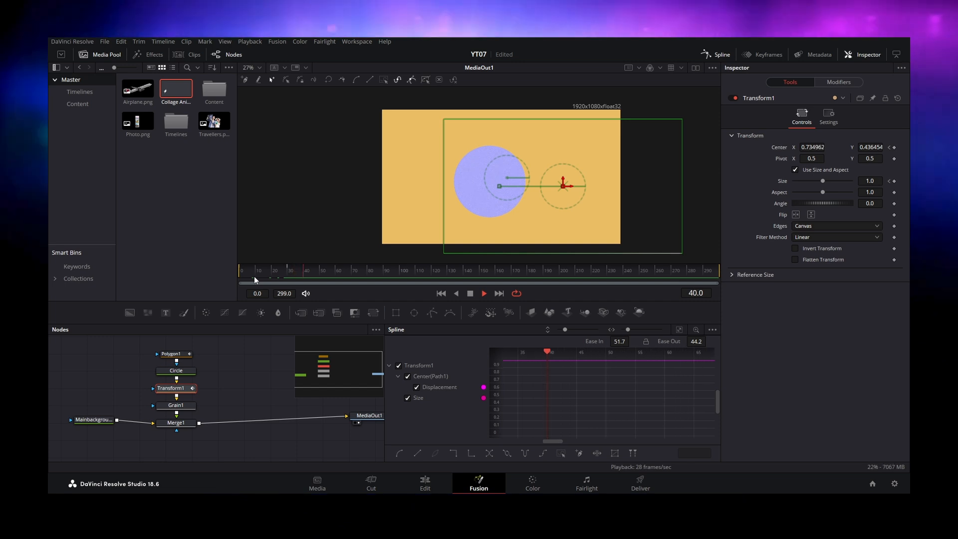
{"action": "key", "text": "space"}
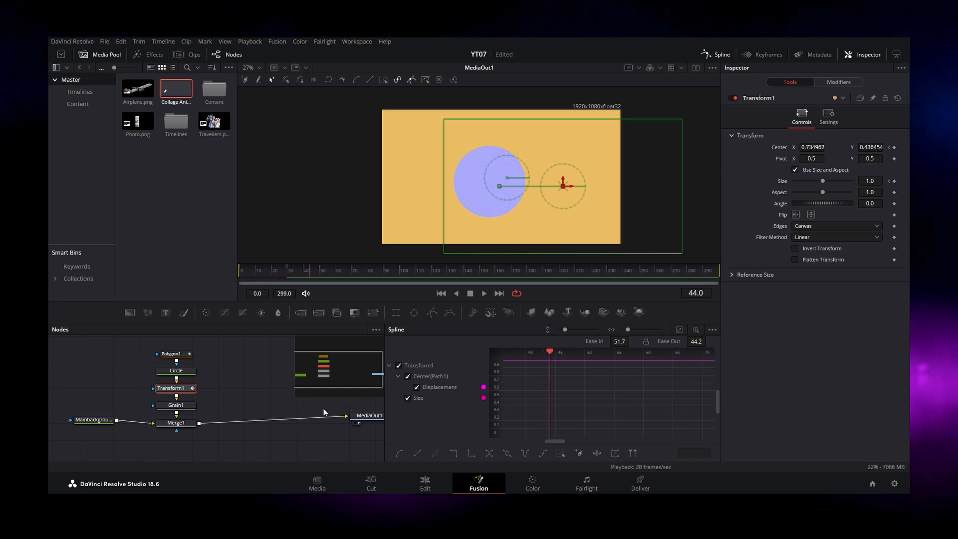
{"action": "left_click", "coordinate": [718, 55]}
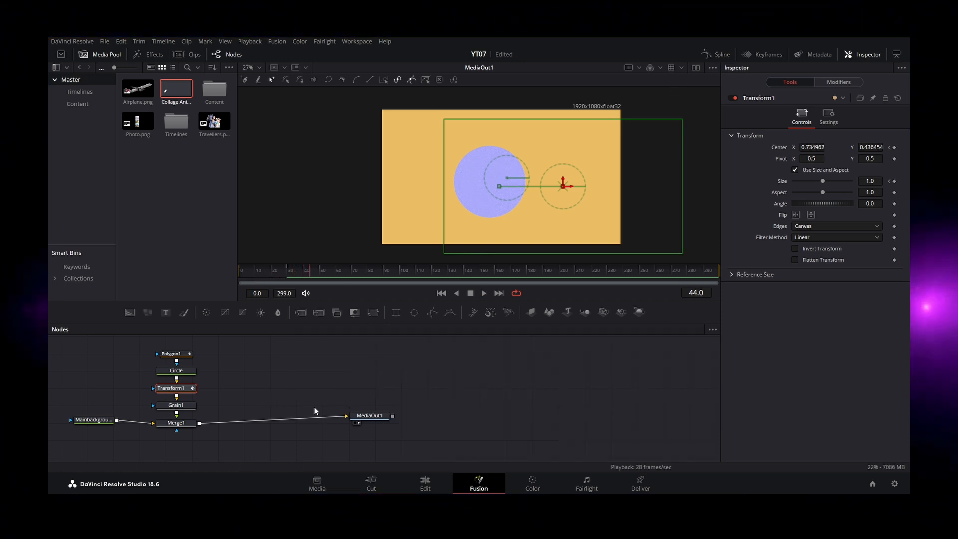
Step: Add a white Background node merged in between Merge1 and MediaOut1, and rename it Movingline
{"action": "left_click_drag", "start_coordinate": [391, 417], "coordinate": [401, 421]}
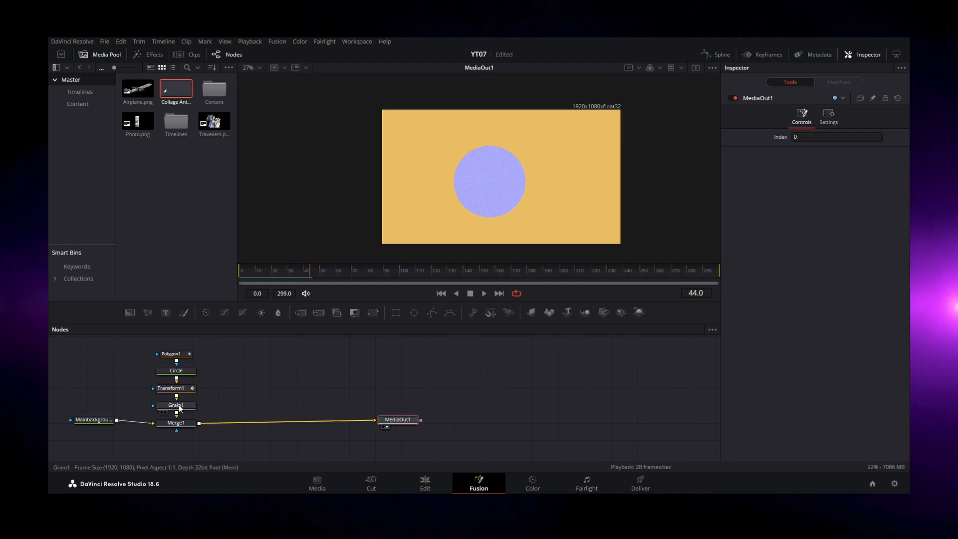
{"action": "left_click_drag", "start_coordinate": [130, 312], "coordinate": [205, 422]}
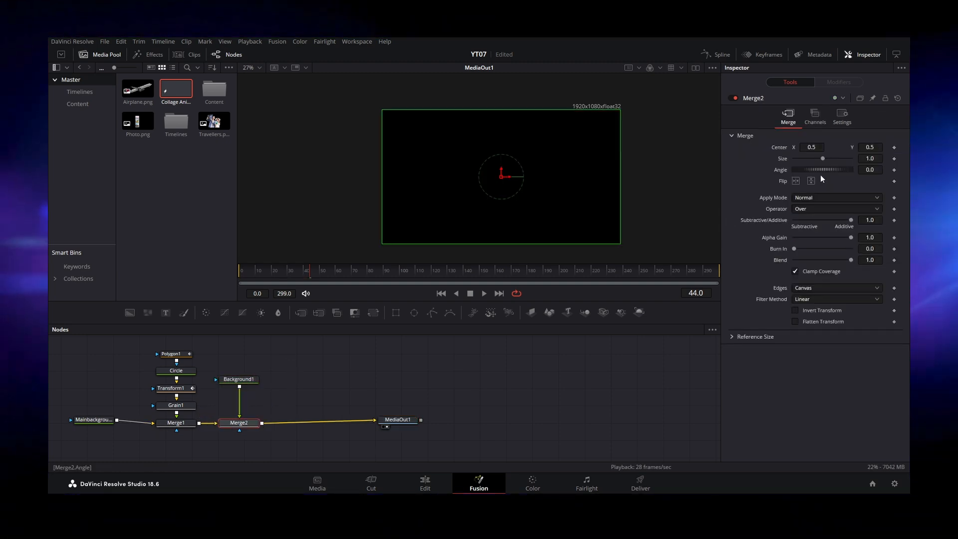
{"action": "left_click", "coordinate": [239, 380]}
{"action": "left_click", "coordinate": [819, 190]}
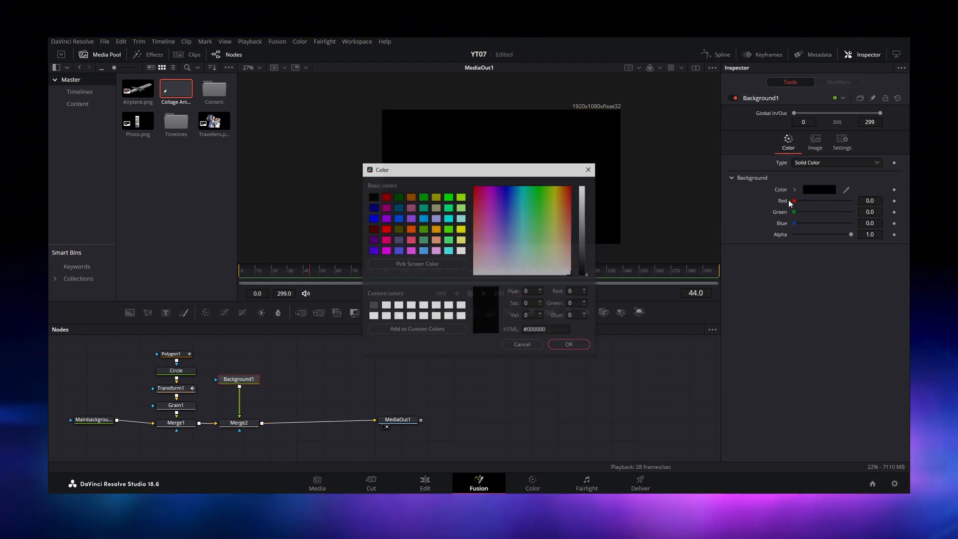
{"action": "left_click", "coordinate": [461, 251]}
{"action": "left_click", "coordinate": [569, 345]}
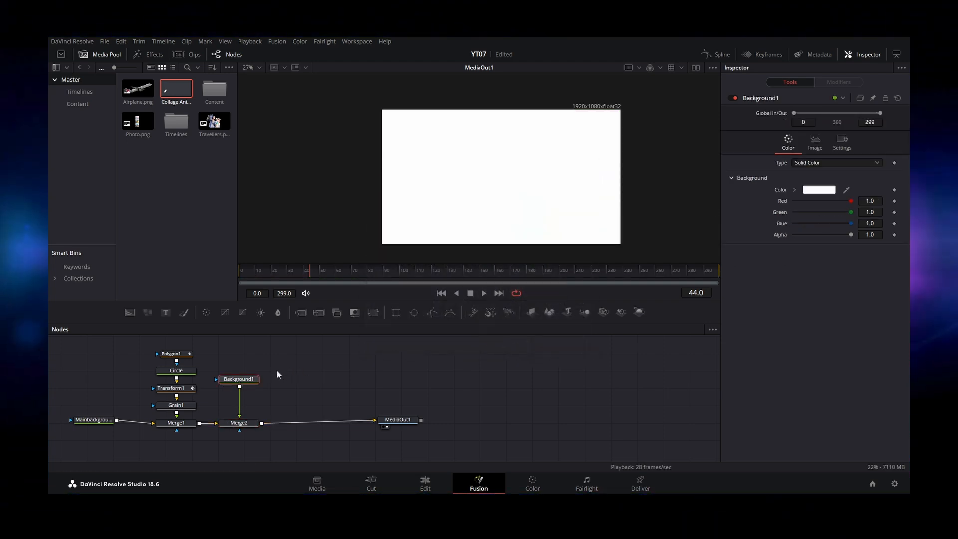
{"action": "key", "text": "F2"}
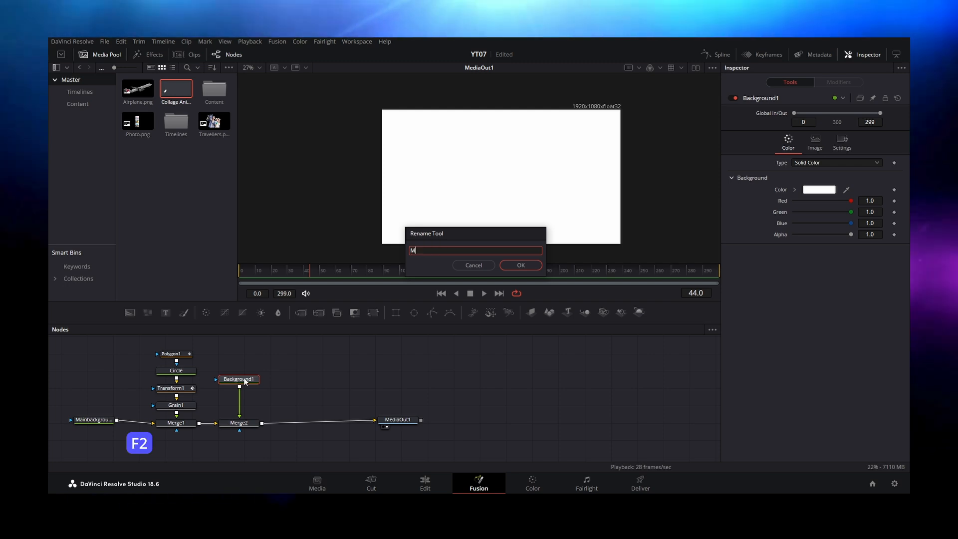
{"action": "type", "text": "Moving li"}
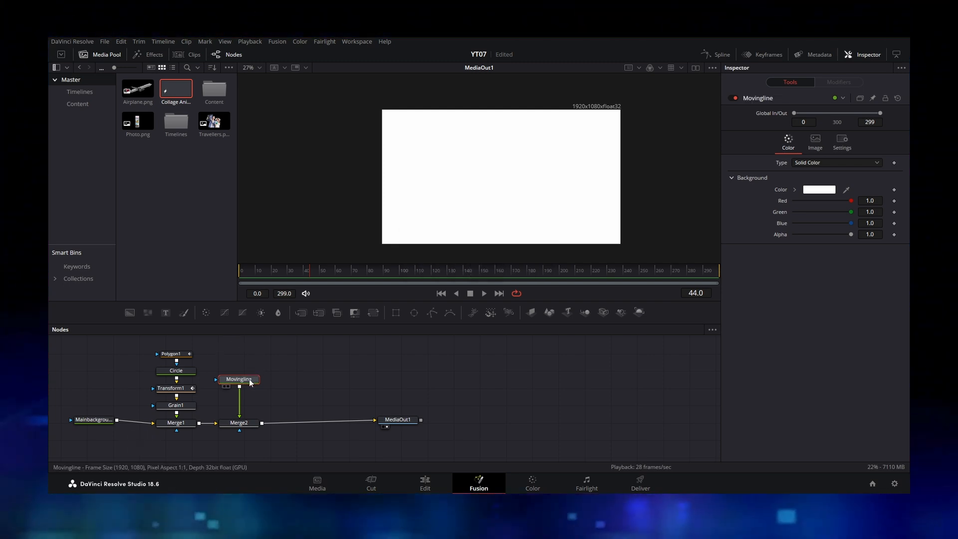
Step: Add a Polygon mask to Movingline and draw an open path from the circle's centre, looping around it, off the left edge, and diagonally past the upper-right edge
{"action": "left_click", "coordinate": [432, 313]}
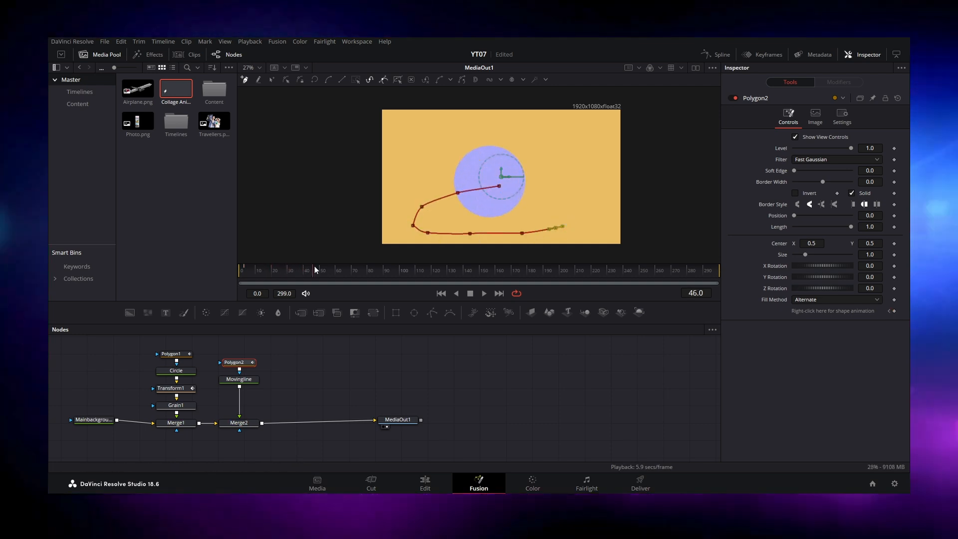
{"action": "left_click", "coordinate": [567, 190]}
{"action": "left_click", "coordinate": [566, 169]}
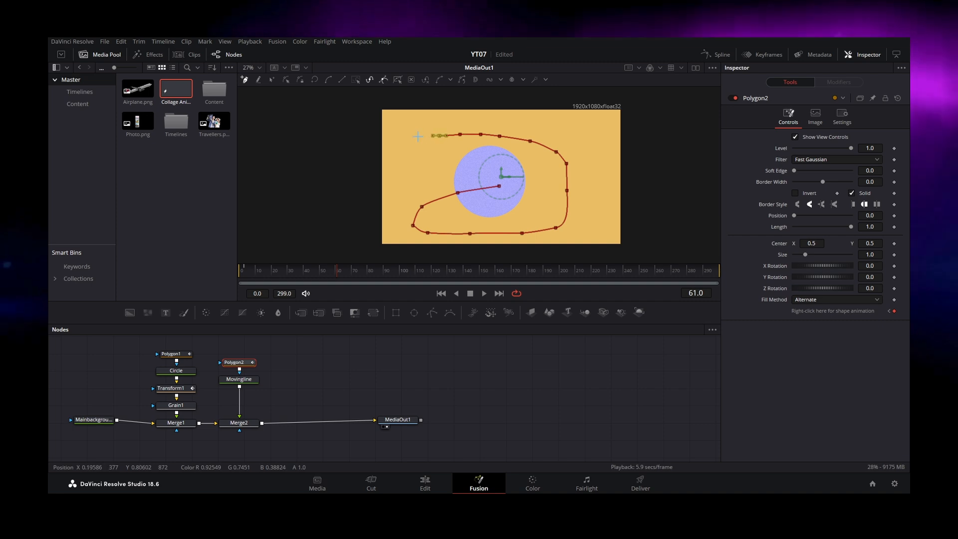
{"action": "left_click", "coordinate": [348, 143]}
{"action": "left_click", "coordinate": [386, 222]}
{"action": "left_click", "coordinate": [414, 210]}
{"action": "left_click", "coordinate": [449, 196]}
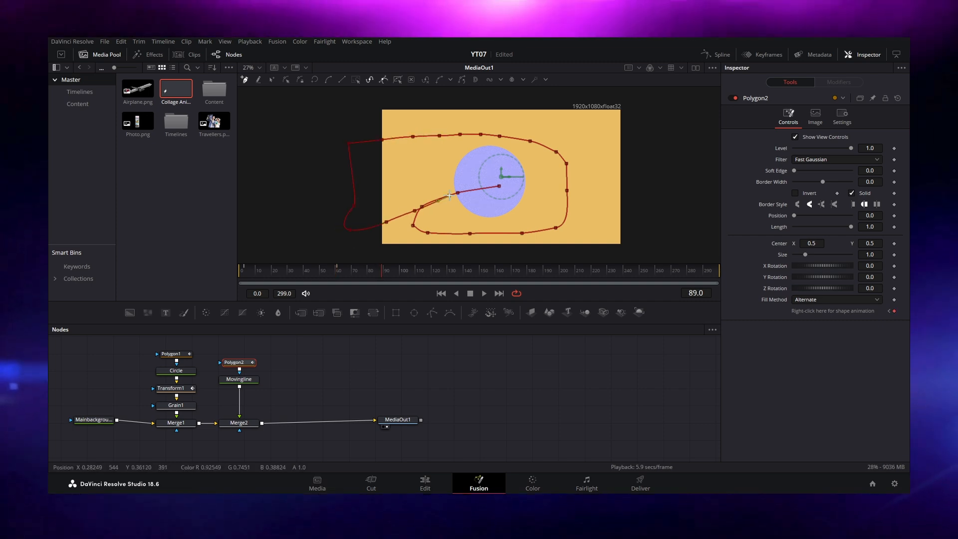
{"action": "left_click", "coordinate": [479, 184]}
{"action": "left_click", "coordinate": [502, 176]}
{"action": "left_click", "coordinate": [530, 167]}
{"action": "left_click", "coordinate": [569, 153]}
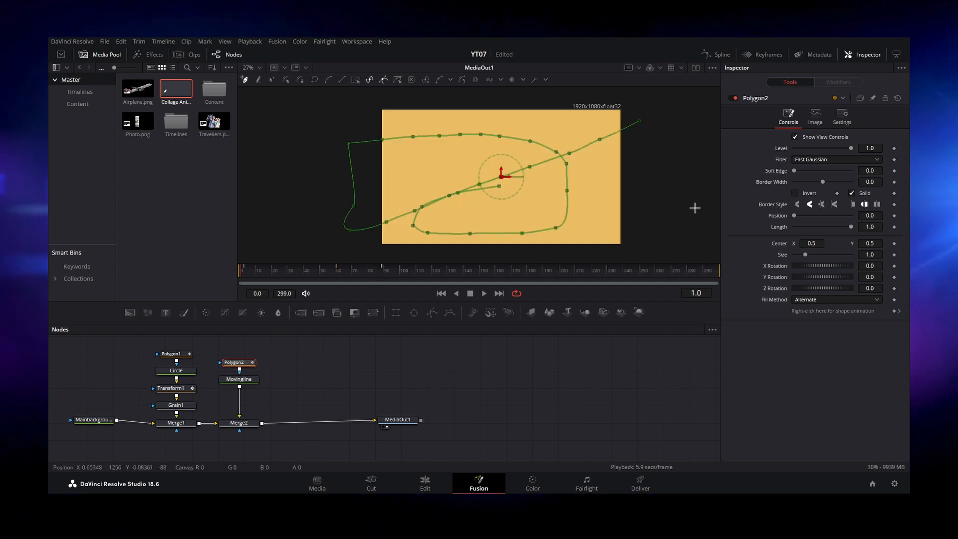
Step: Turn off Solid for Polygon2 and set its Border Width to 0.003
{"action": "left_click", "coordinate": [853, 193]}
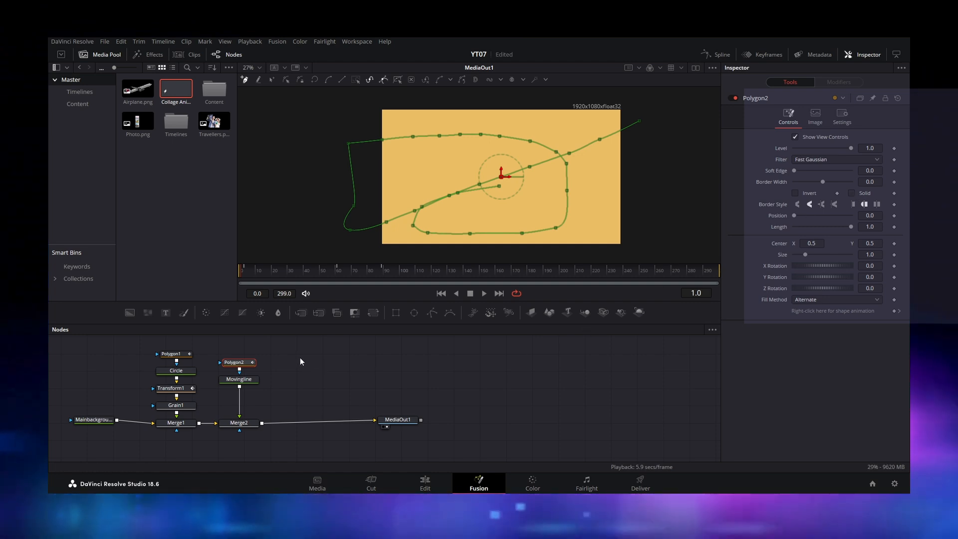
{"action": "left_click", "coordinate": [296, 360]}
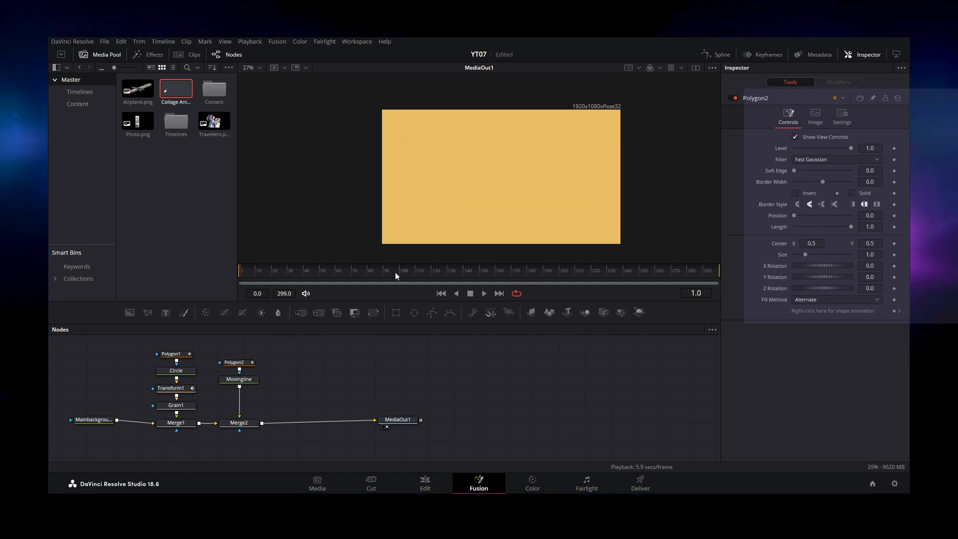
{"action": "left_click_drag", "start_coordinate": [249, 272], "coordinate": [289, 273]}
{"action": "left_click_drag", "start_coordinate": [822, 181], "coordinate": [823, 182]}
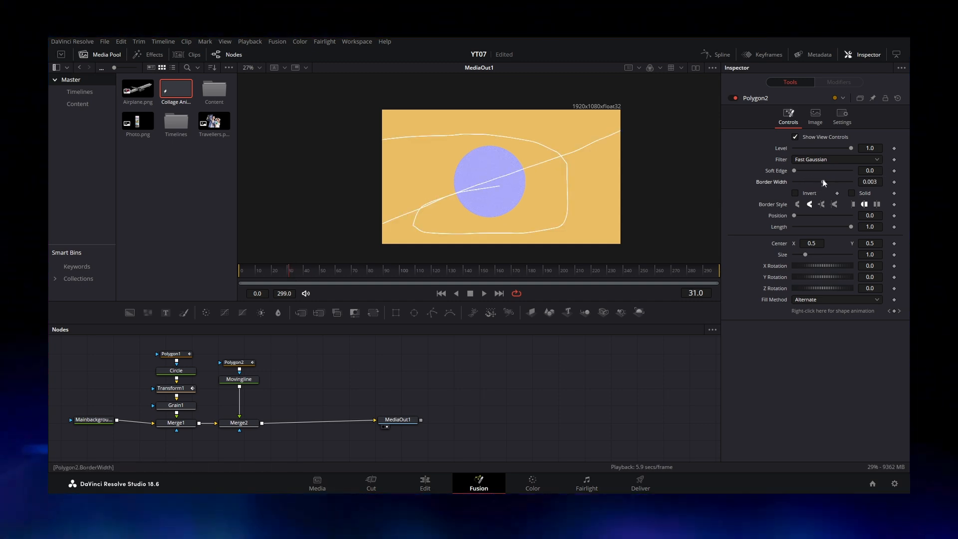
Step: Keyframe Polygon2's Length at 0.0 on frame 0 and at 0.031 on frame 6
{"action": "left_click_drag", "start_coordinate": [795, 215], "coordinate": [796, 215]}
{"action": "left_click_drag", "start_coordinate": [853, 229], "coordinate": [797, 226]}
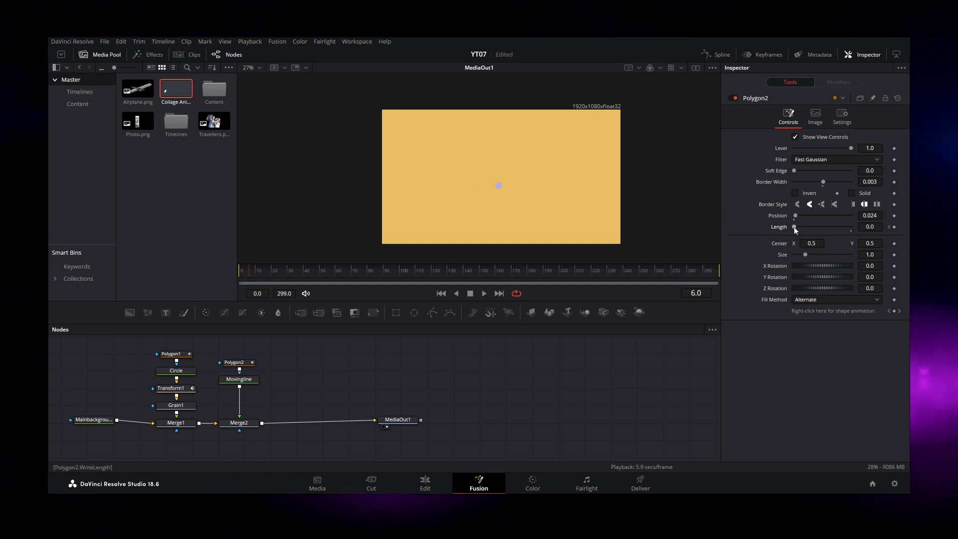
{"action": "left_click_drag", "start_coordinate": [795, 227], "coordinate": [795, 226]}
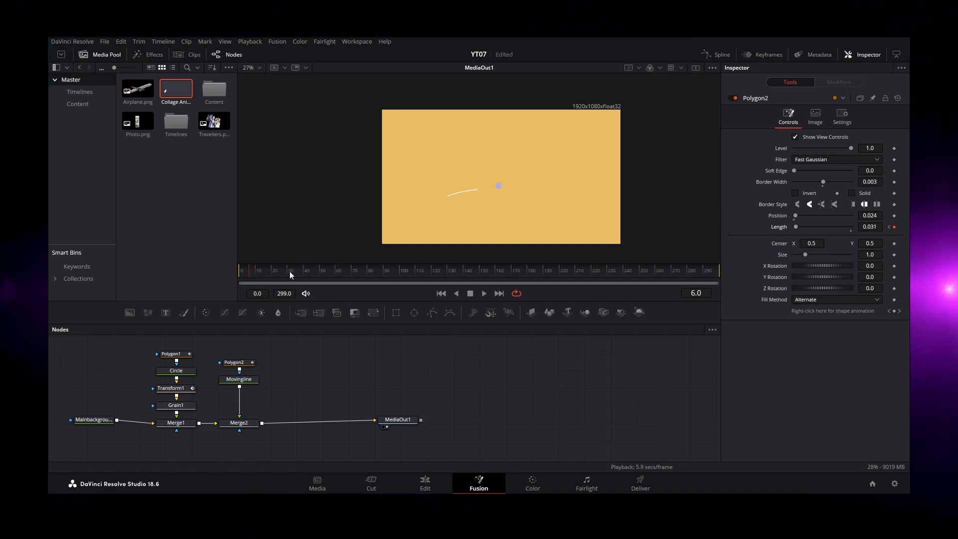
Step: Try moving the line along its path by raising Polygon2's Position, and play back the animation
{"action": "left_click_drag", "start_coordinate": [299, 267], "coordinate": [286, 274]}
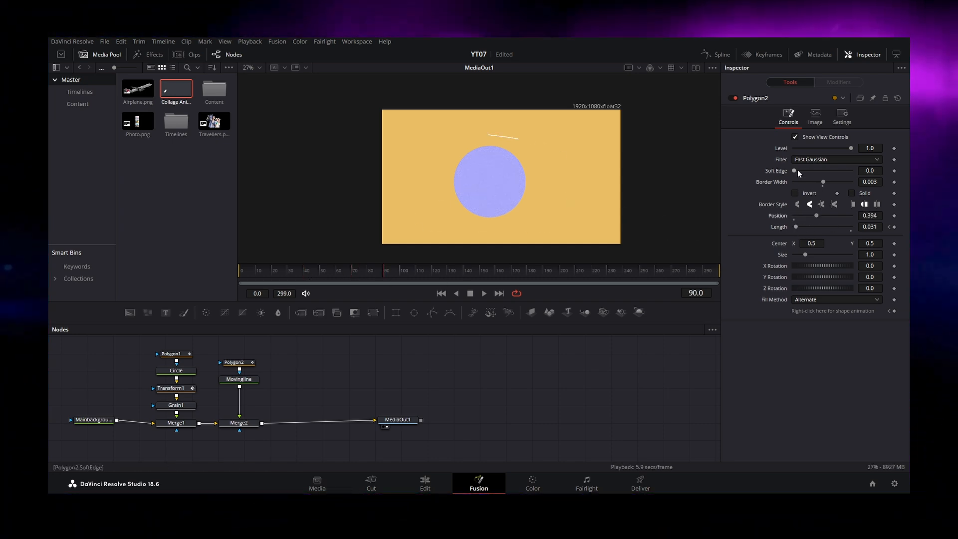
{"action": "left_click_drag", "start_coordinate": [817, 215], "coordinate": [852, 216]}
{"action": "left_click_drag", "start_coordinate": [250, 272], "coordinate": [226, 274]}
{"action": "key", "text": "space"}
{"action": "left_click_drag", "start_coordinate": [344, 270], "coordinate": [264, 277]}
Step: Reset Polygon2's Position to 0.0 and keyframe it near the start of the animation
{"action": "left_click_drag", "start_coordinate": [854, 213], "coordinate": [786, 217]}
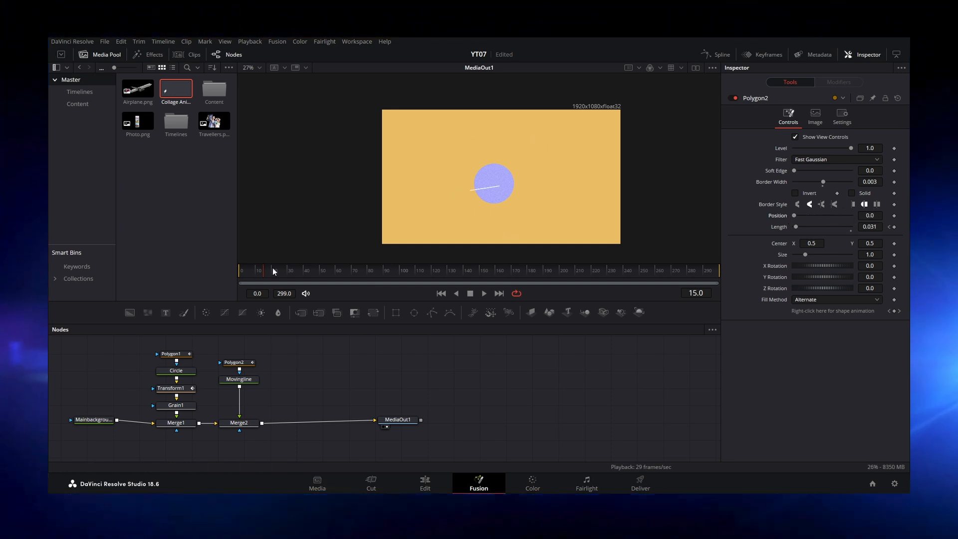
{"action": "left_click_drag", "start_coordinate": [267, 265], "coordinate": [260, 273]}
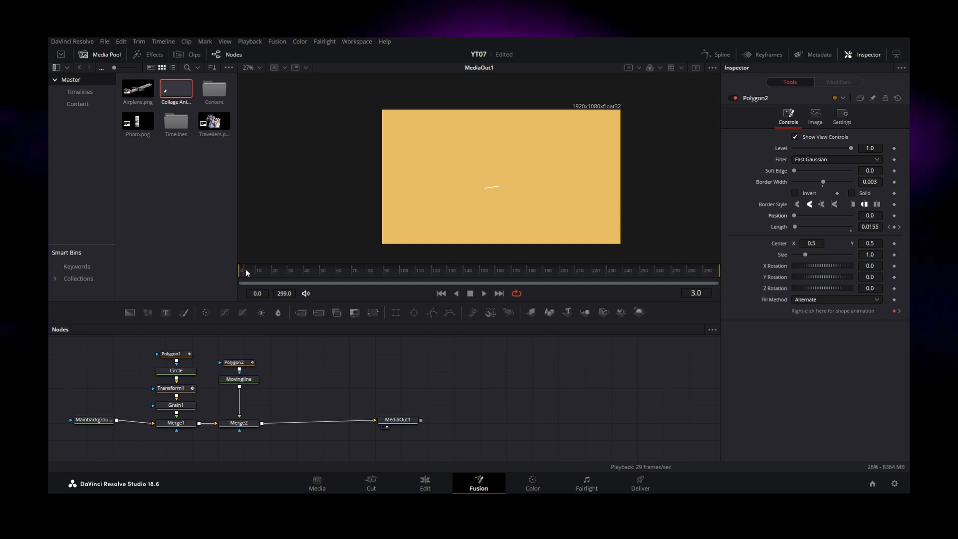
{"action": "left_click_drag", "start_coordinate": [246, 270], "coordinate": [240, 270]}
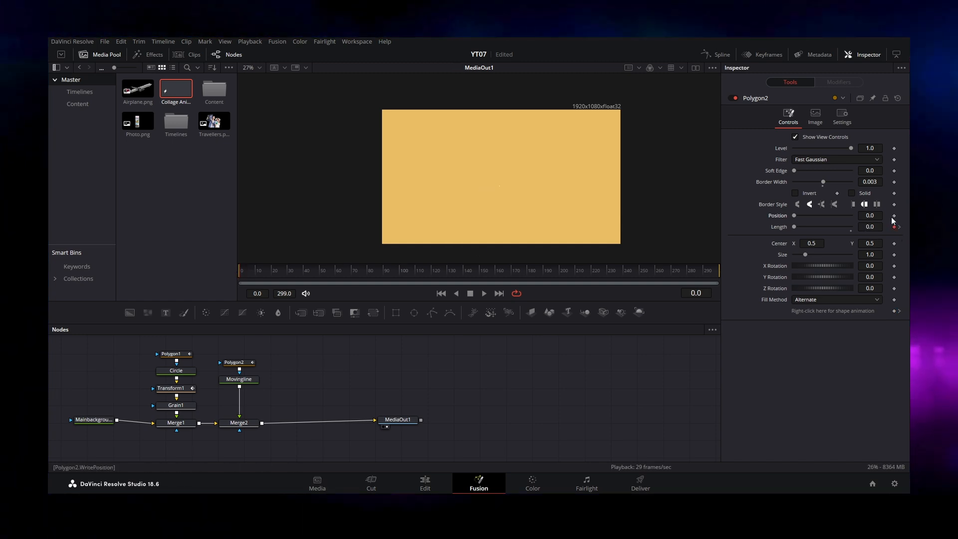
{"action": "key", "text": "space"}
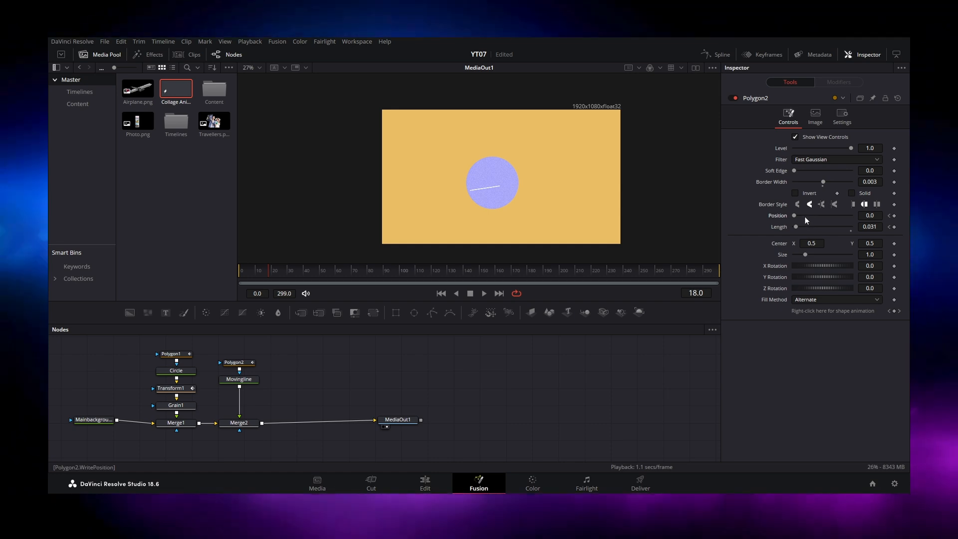
Step: Keyframe Polygon2's Position at 0.039 on frame 18 and at increasing values further along the timeline, and review its keyframes
{"action": "left_click_drag", "start_coordinate": [795, 216], "coordinate": [797, 215]}
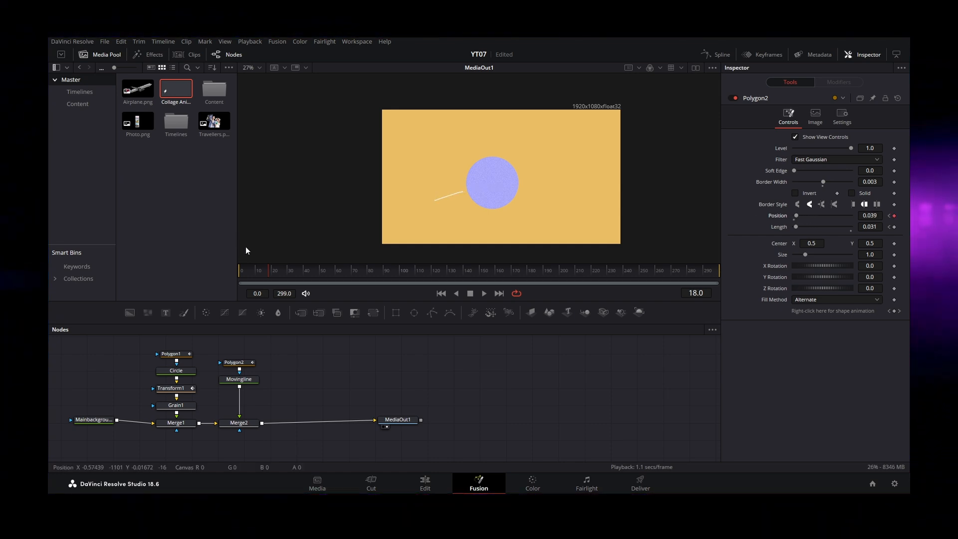
{"action": "left_click", "coordinate": [270, 272]}
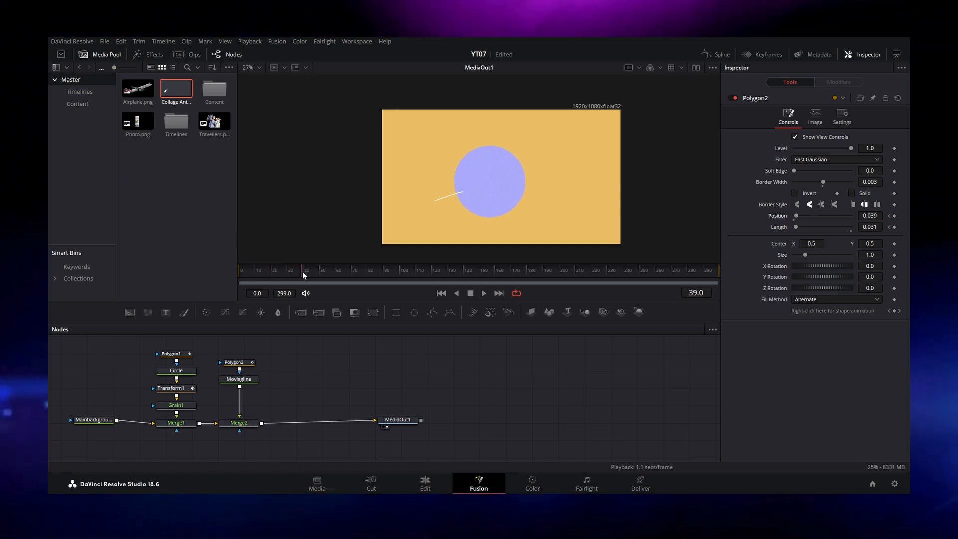
{"action": "left_click_drag", "start_coordinate": [301, 272], "coordinate": [320, 270]}
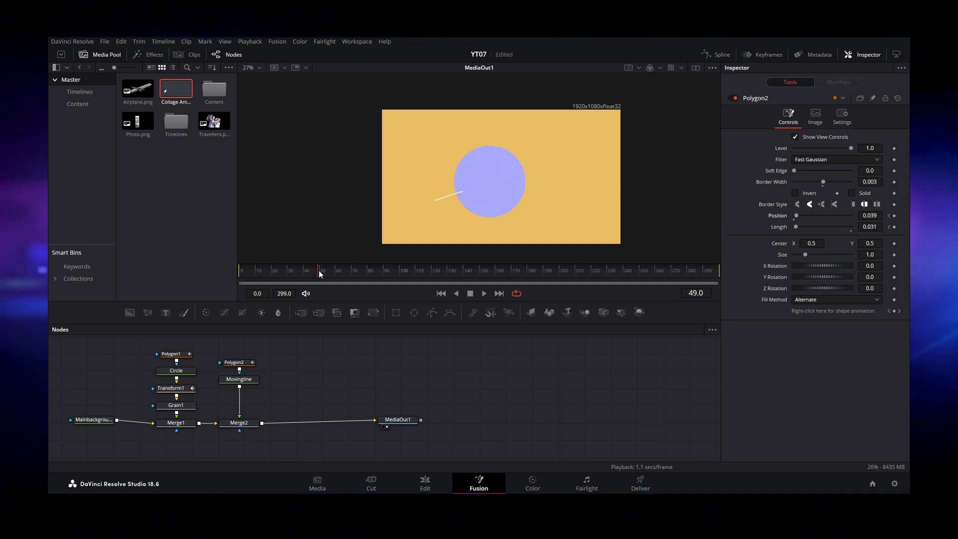
{"action": "left_click_drag", "start_coordinate": [796, 216], "coordinate": [809, 216]}
{"action": "left_click_drag", "start_coordinate": [346, 272], "coordinate": [351, 273]}
{"action": "left_click_drag", "start_coordinate": [809, 215], "coordinate": [828, 215]}
{"action": "left_click", "coordinate": [383, 273]}
{"action": "left_click", "coordinate": [400, 273]}
{"action": "key", "text": "Home"}
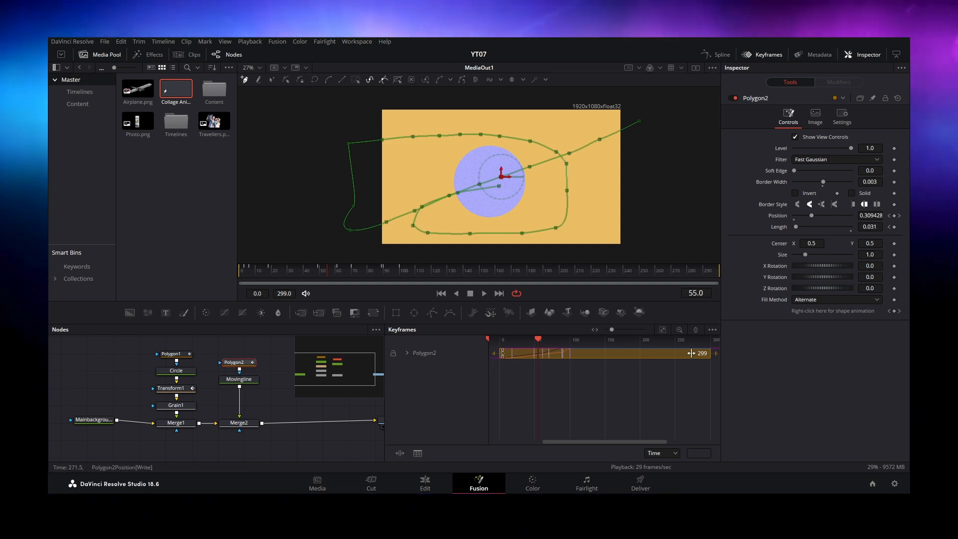
{"action": "left_click", "coordinate": [663, 331]}
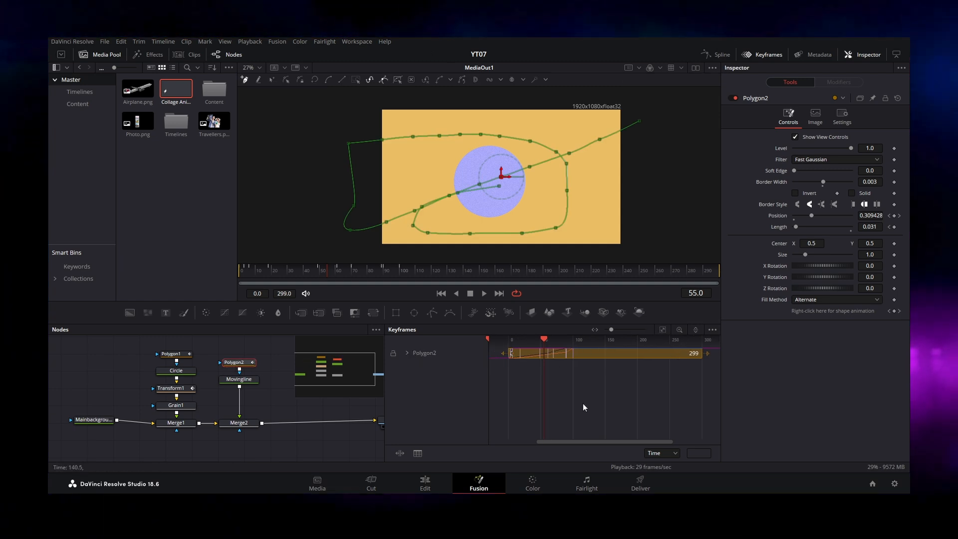
{"action": "scroll", "coordinate": [583, 368], "scroll_direction": "up", "scroll_amount": 5}
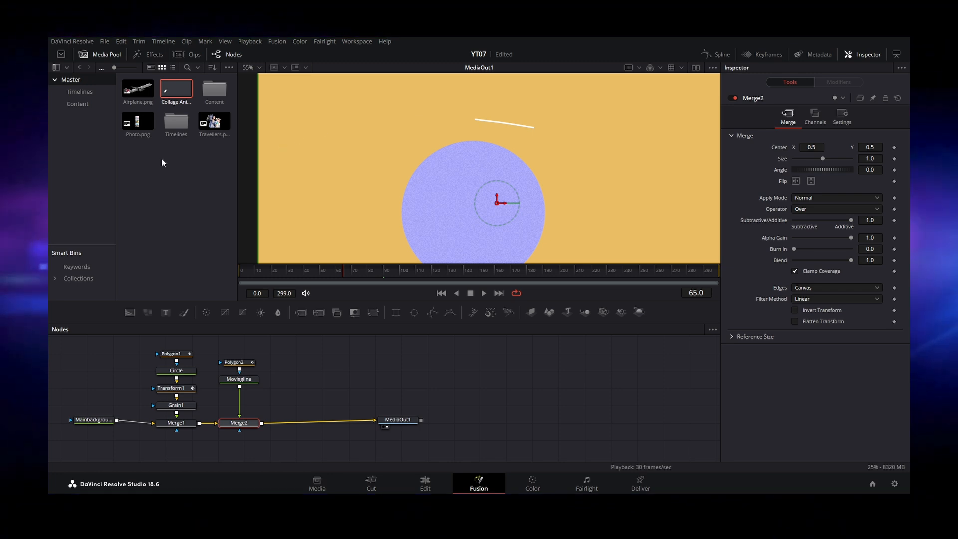
Step: Merge a Text node over Merge2 with the text "Travel The World" and place the title above the circle
{"action": "left_click_drag", "start_coordinate": [166, 312], "coordinate": [260, 424]}
{"action": "left_click", "coordinate": [303, 365]}
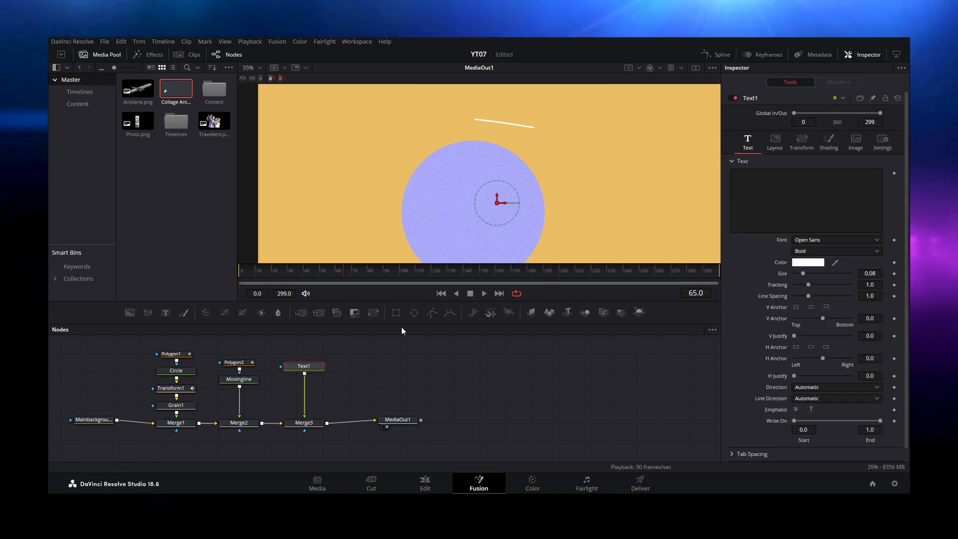
{"action": "left_click", "coordinate": [774, 180]}
{"action": "type", "text": "Travel The World"}
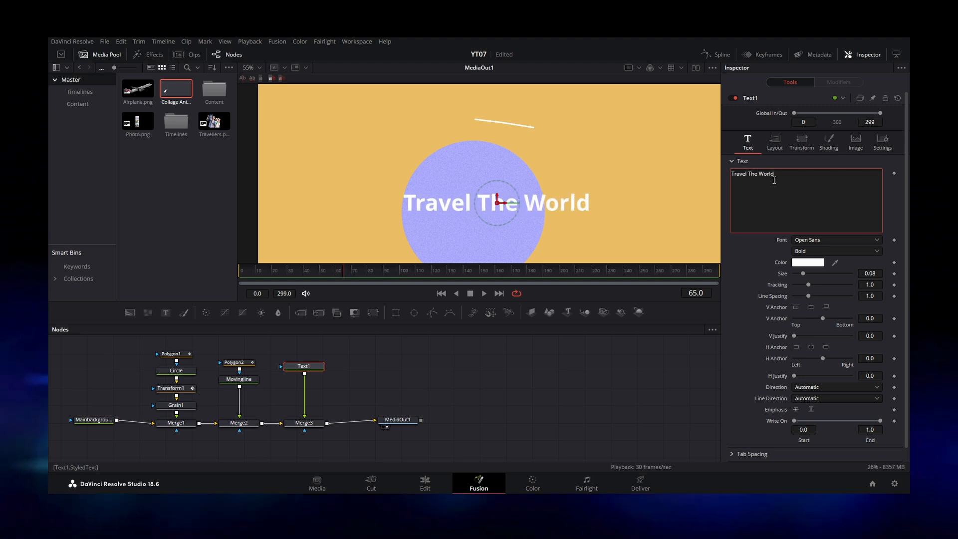
{"action": "left_click_drag", "start_coordinate": [497, 202], "coordinate": [505, 106]}
Step: Reshape the upper stretch of Polygon2's path so the line runs just beneath the title and turns beyond its end
{"action": "mouse_move", "coordinate": [343, 269]}
{"action": "left_mouse_down"}
{"action": "mouse_move", "coordinate": [314, 270]}
{"action": "mouse_move", "coordinate": [360, 265]}
{"action": "mouse_move", "coordinate": [346, 260]}
{"action": "left_mouse_up"}
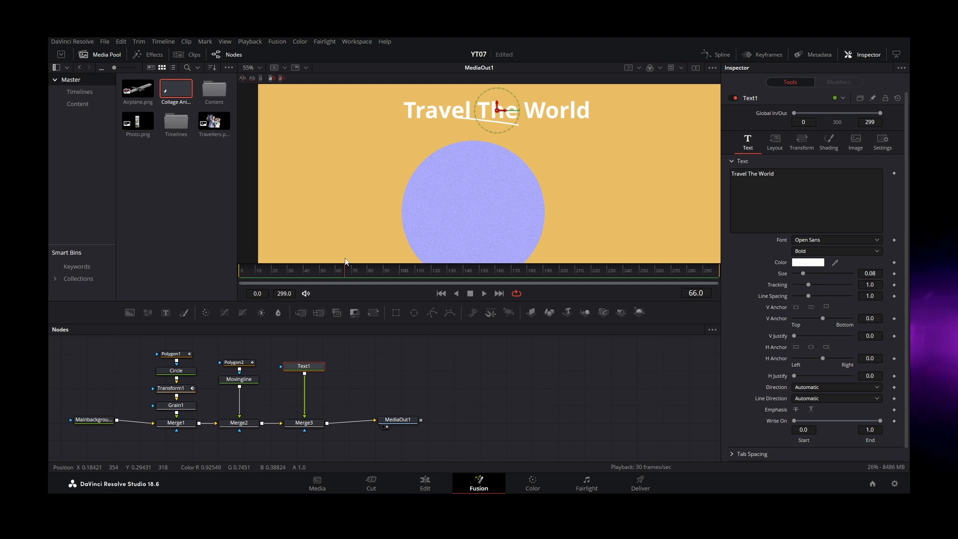
{"action": "left_click", "coordinate": [234, 362]}
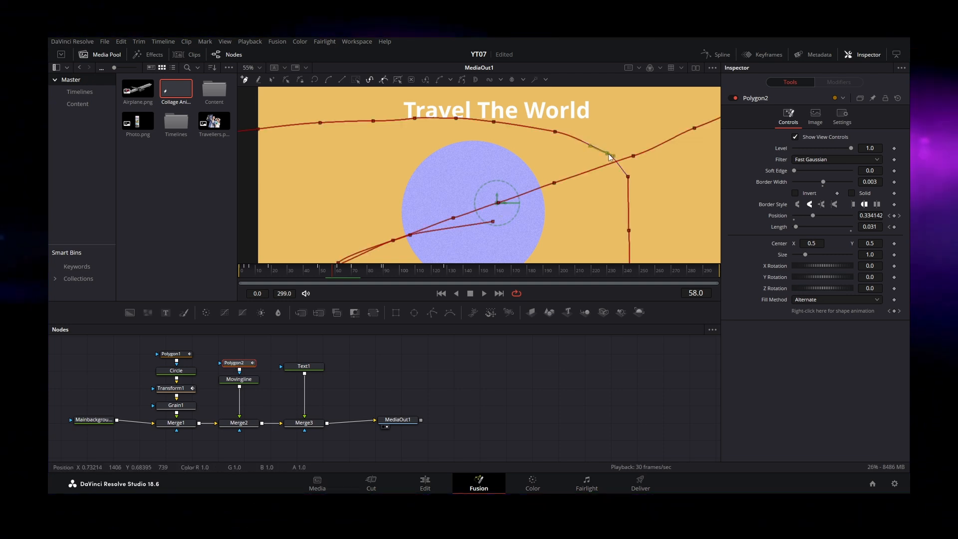
{"action": "left_click_drag", "start_coordinate": [607, 153], "coordinate": [625, 139]}
{"action": "left_click_drag", "start_coordinate": [555, 131], "coordinate": [630, 126]}
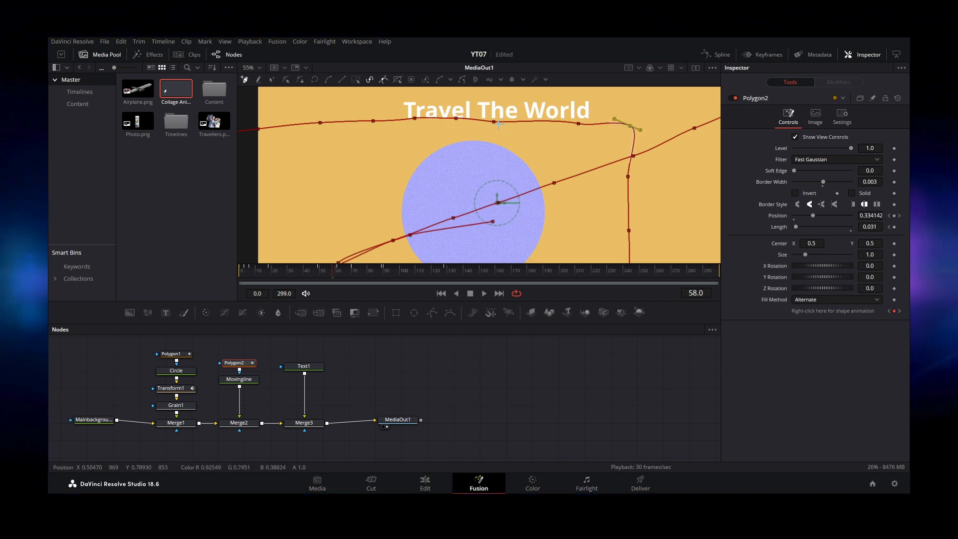
{"action": "left_click_drag", "start_coordinate": [495, 123], "coordinate": [499, 122]}
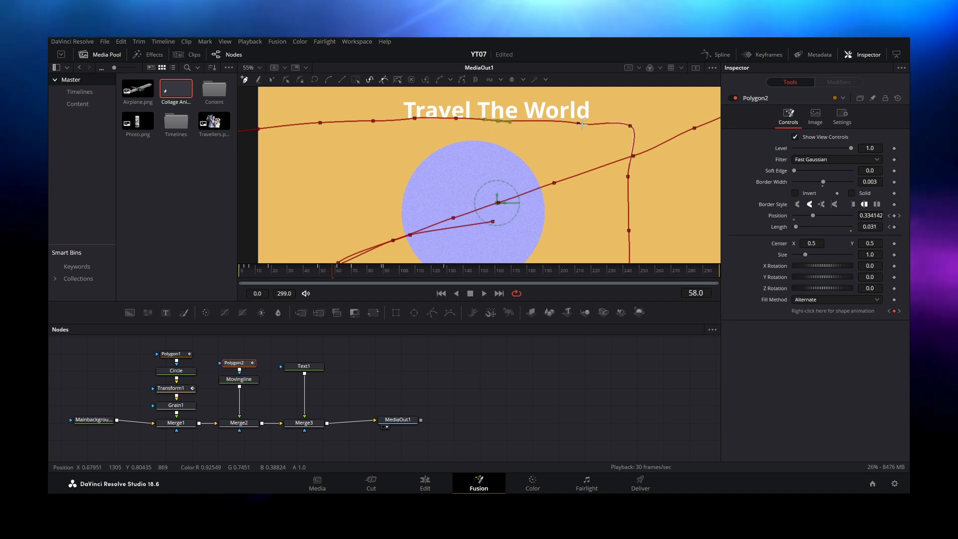
{"action": "left_click_drag", "start_coordinate": [580, 124], "coordinate": [589, 122]}
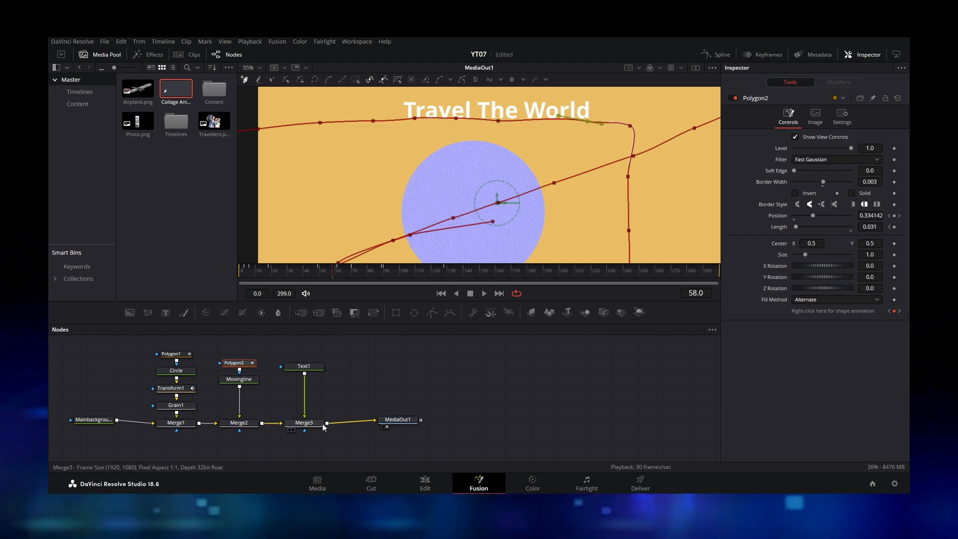
Step: Set Text1's Write On Start and End to 0.972 and keyframe them on frame 59
{"action": "left_click", "coordinate": [309, 368]}
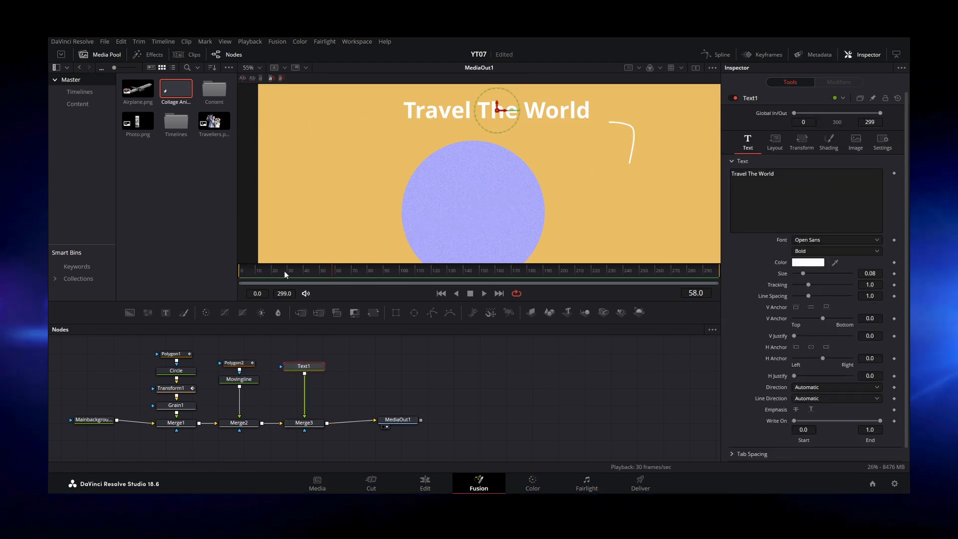
{"action": "left_click_drag", "start_coordinate": [328, 268], "coordinate": [336, 266]}
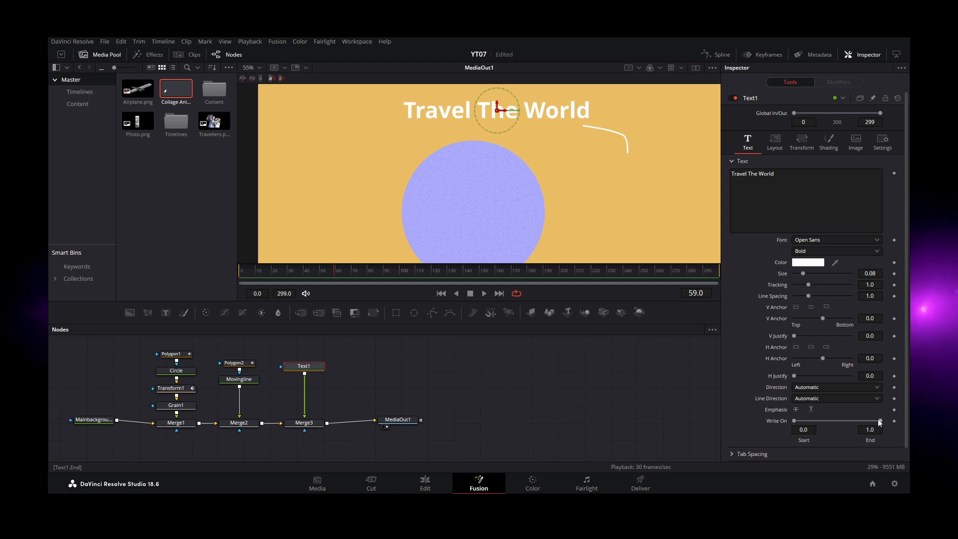
{"action": "mouse_move", "coordinate": [879, 421]}
{"action": "left_mouse_down"}
{"action": "mouse_move", "coordinate": [843, 421]}
{"action": "mouse_move", "coordinate": [878, 421]}
{"action": "left_mouse_up"}
{"action": "left_click_drag", "start_coordinate": [793, 421], "coordinate": [879, 420]}
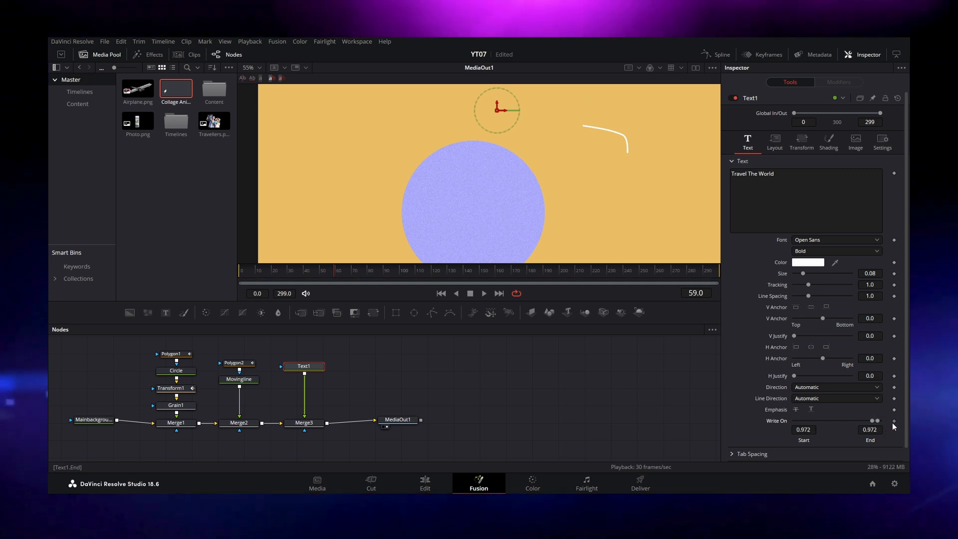
{"action": "left_click", "coordinate": [894, 421]}
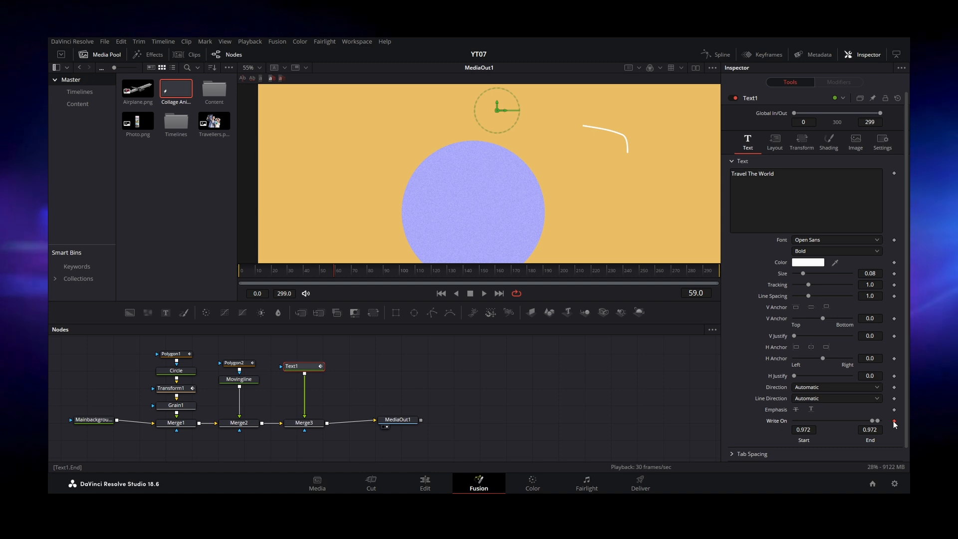
Step: Keyframe Text1's Write On Start at 0.0 on frame 74 and play back the text reveal from the start
{"action": "mouse_move", "coordinate": [337, 275]}
{"action": "left_mouse_down"}
{"action": "mouse_move", "coordinate": [367, 277]}
{"action": "mouse_move", "coordinate": [358, 274]}
{"action": "left_mouse_up"}
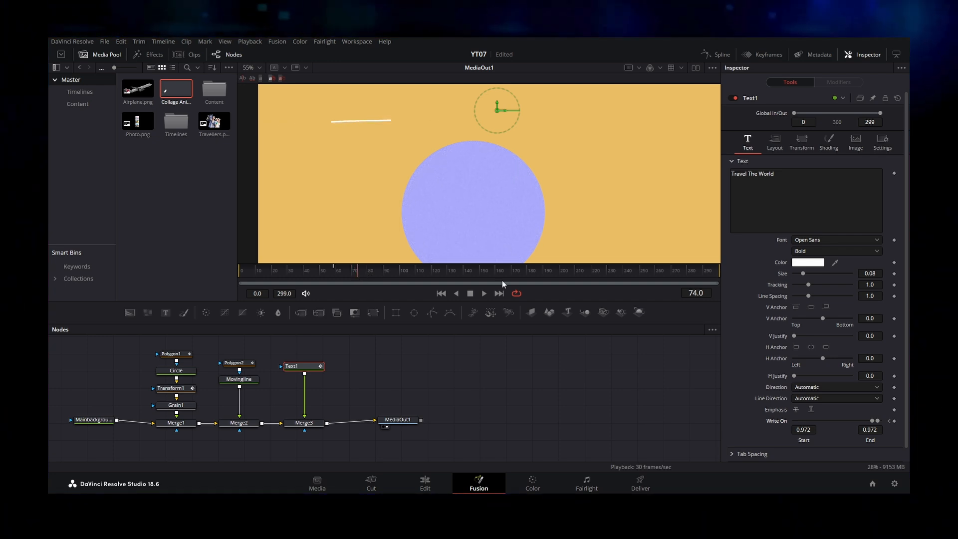
{"action": "left_click_drag", "start_coordinate": [872, 421], "coordinate": [837, 421]}
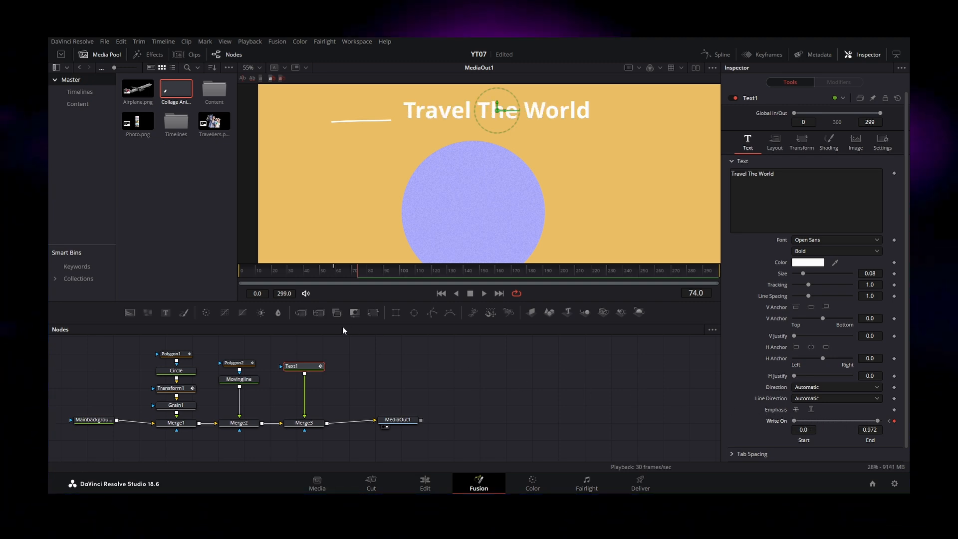
{"action": "left_click", "coordinate": [242, 271]}
{"action": "key", "text": "space"}
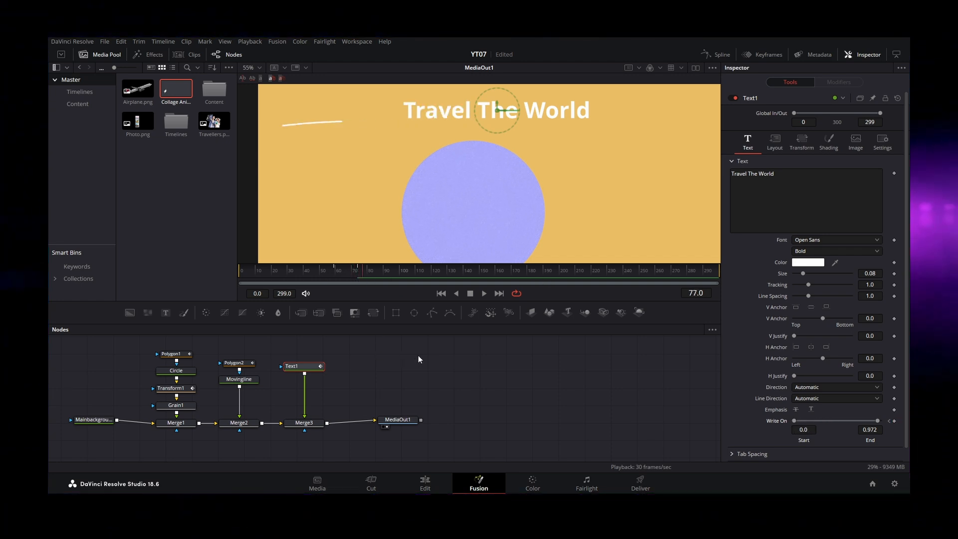
Step: Ease all of Text1's Write On keyframes in the Spline editor and play back the animation
{"action": "left_click", "coordinate": [733, 54]}
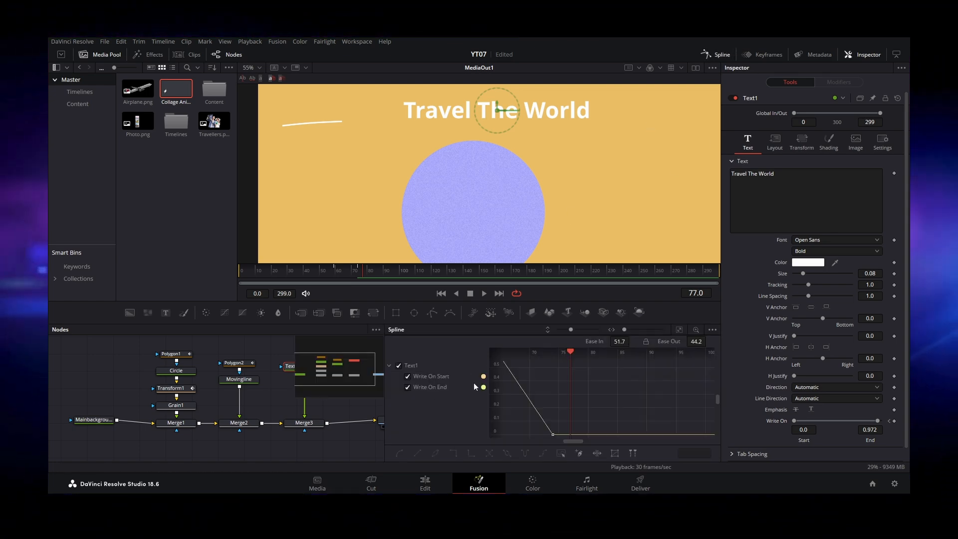
{"action": "left_click_drag", "start_coordinate": [619, 342], "coordinate": [720, 342]}
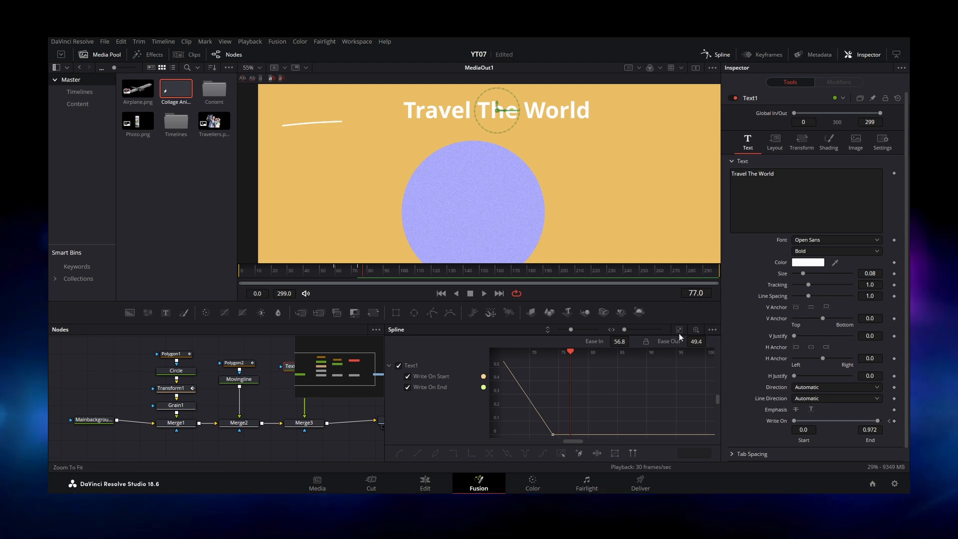
{"action": "left_click", "coordinate": [679, 329]}
{"action": "key", "text": "ctrl+a"}
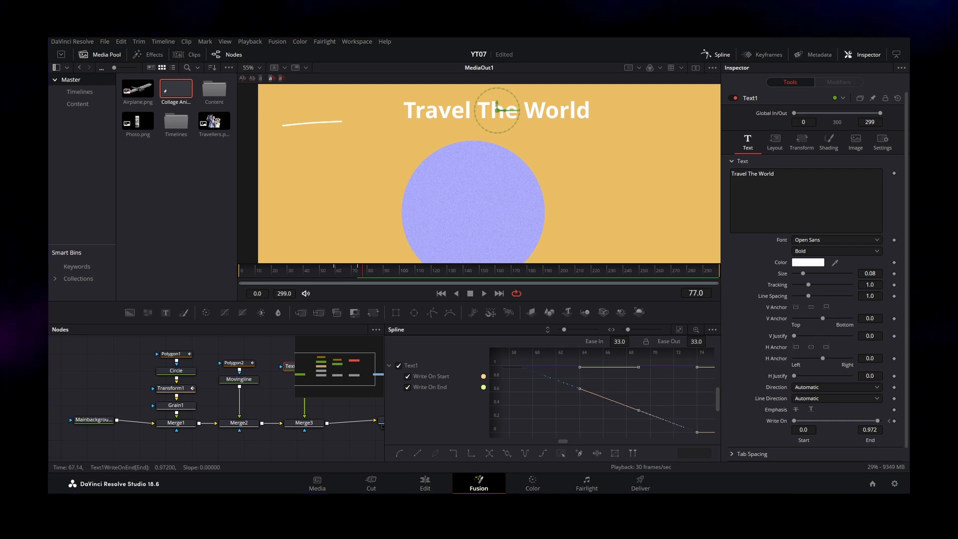
{"action": "left_click_drag", "start_coordinate": [355, 271], "coordinate": [232, 273]}
{"action": "key", "text": "space"}
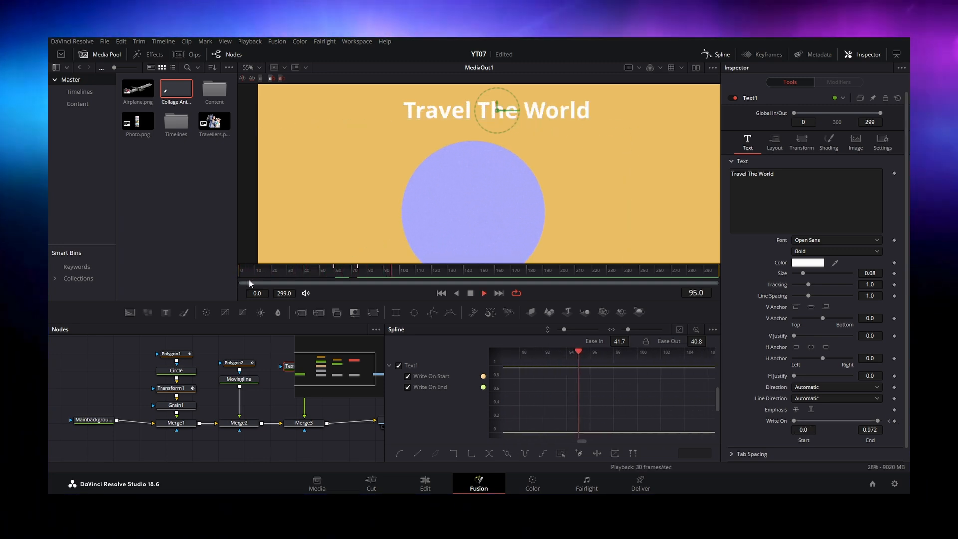
Step: Rename the Photo.png node as Photograph and merge it over Merge3, placed to the right of the circle
{"action": "scroll", "coordinate": [486, 202], "scroll_direction": "down", "scroll_amount": 5}
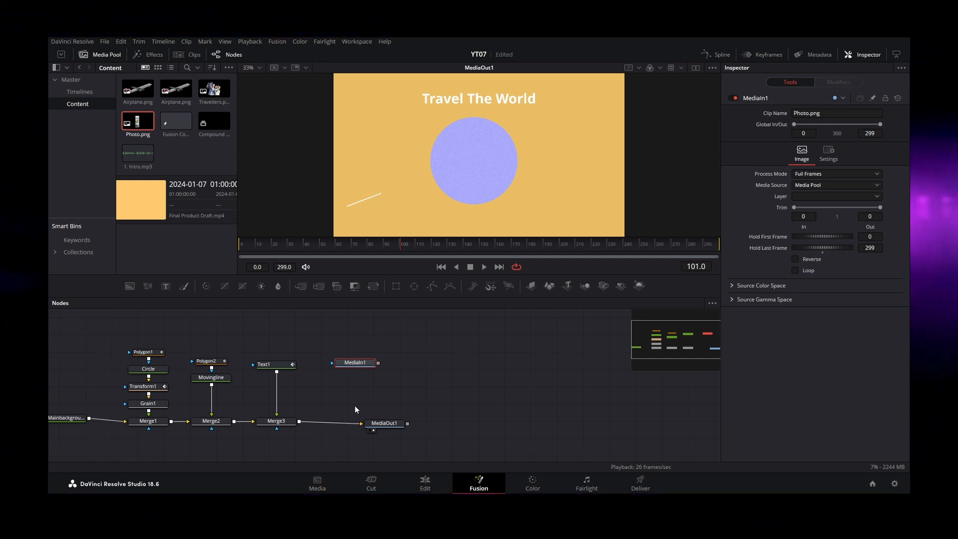
{"action": "key", "text": "F2"}
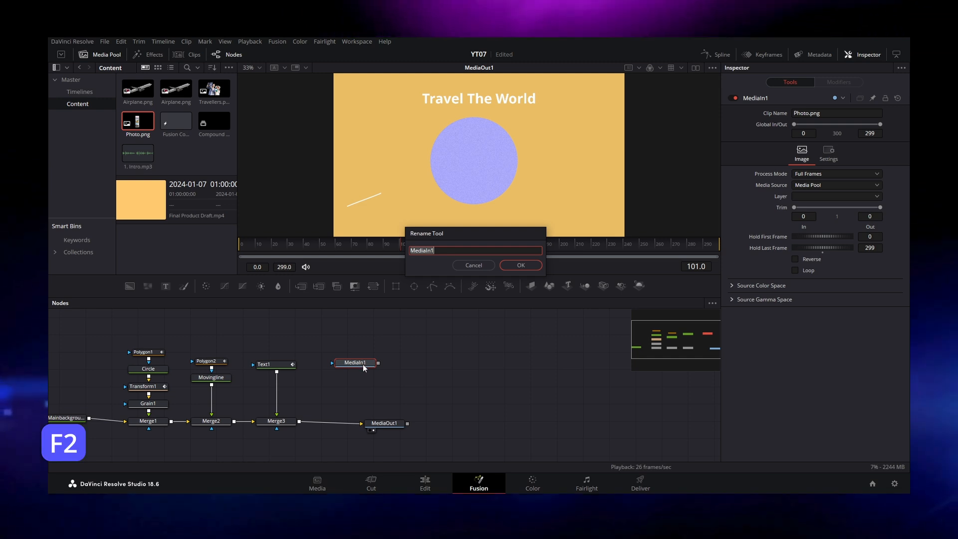
{"action": "type", "text": "P"}
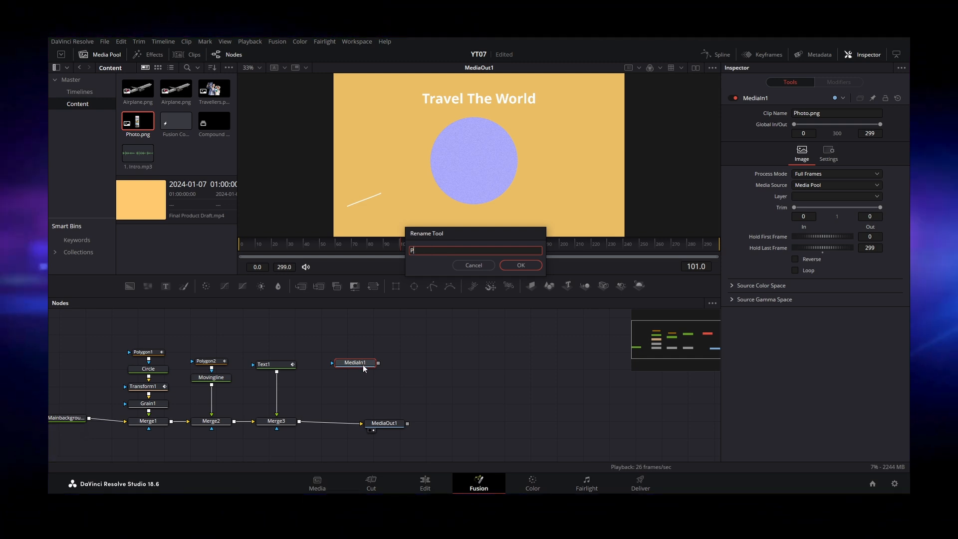
{"action": "type", "text": "hotograph"}
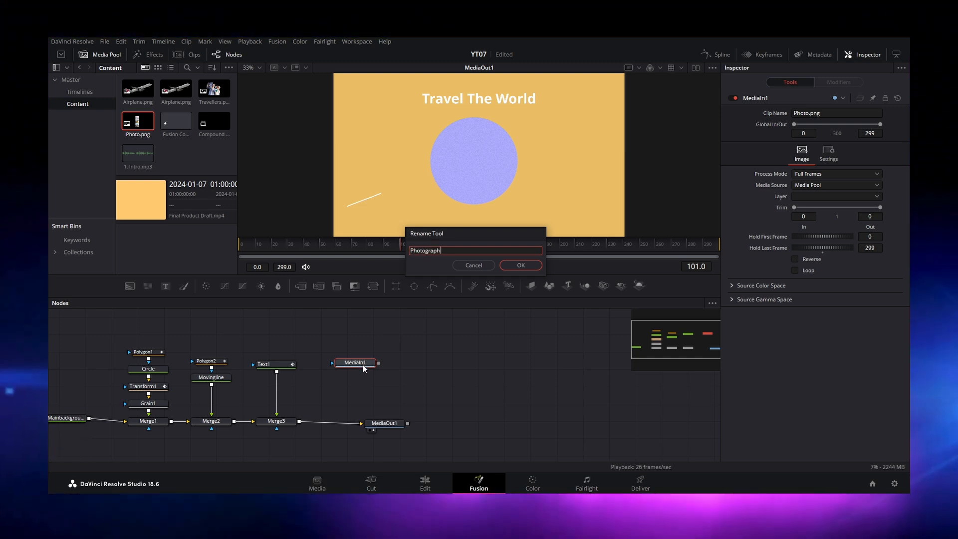
{"action": "key", "text": "Return"}
{"action": "left_click_drag", "start_coordinate": [378, 363], "coordinate": [298, 423]}
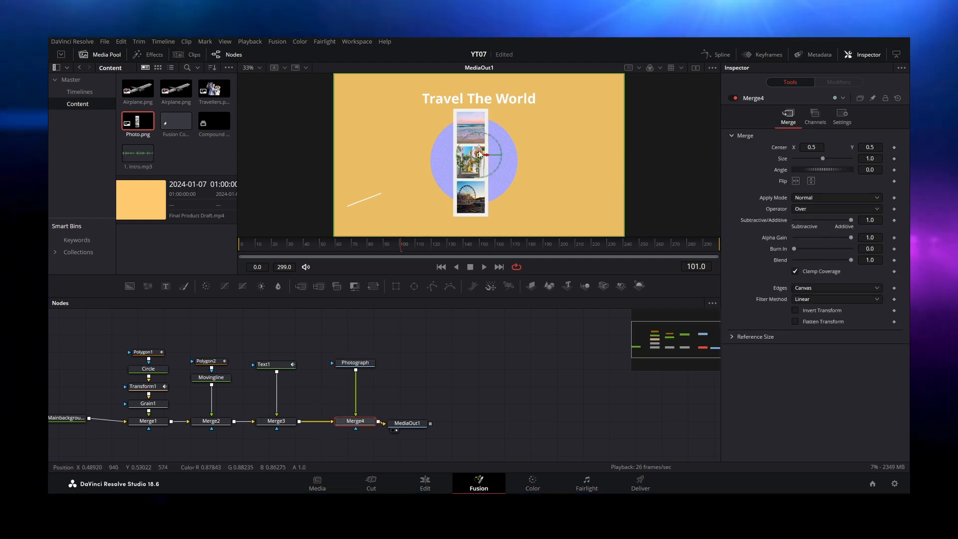
{"action": "left_click_drag", "start_coordinate": [478, 154], "coordinate": [577, 157]}
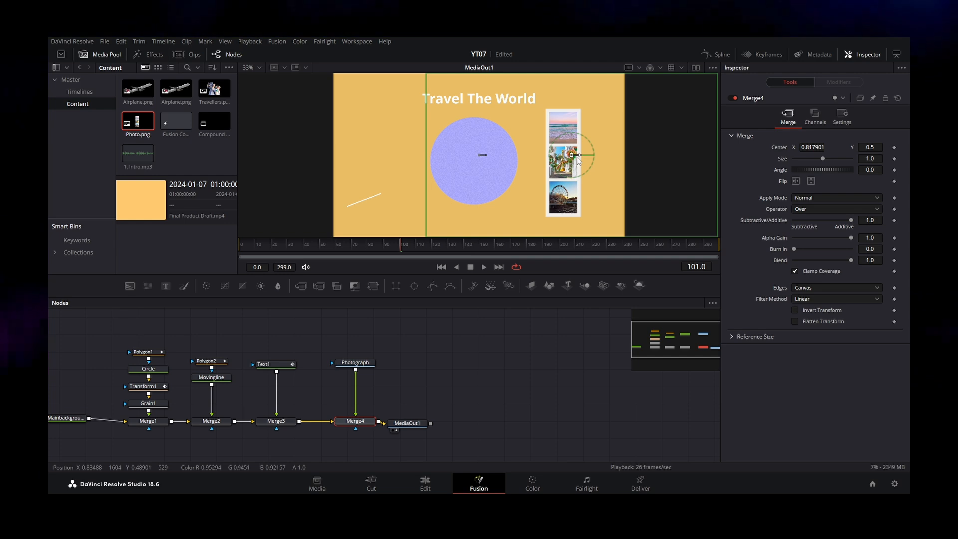
Step: Insert a BrightnessContrast node after Photograph with Gamma 0.95 and Saturation 0.23
{"action": "key", "text": "ctrl+space"}
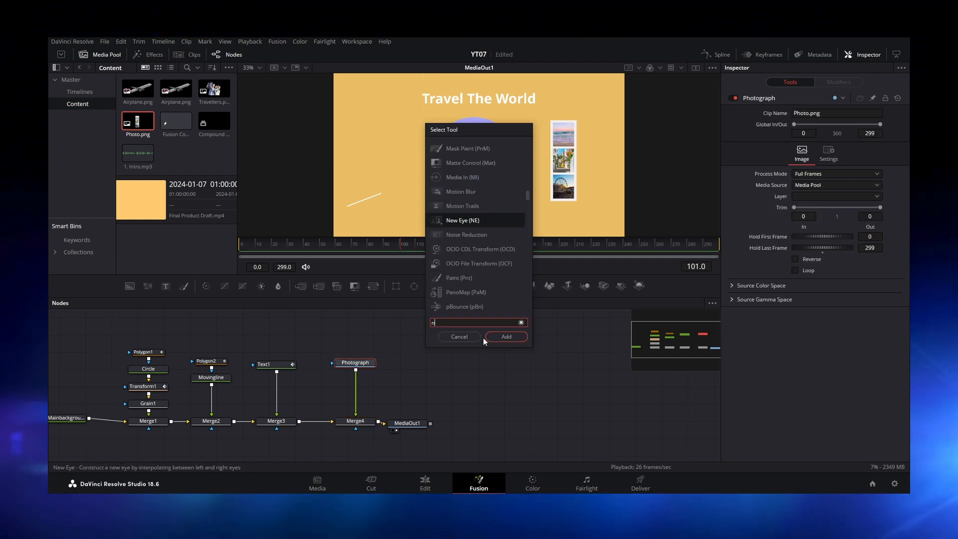
{"action": "type", "text": "btr"}
{"action": "key", "text": "BackSpace"}
{"action": "key", "text": "BackSpace"}
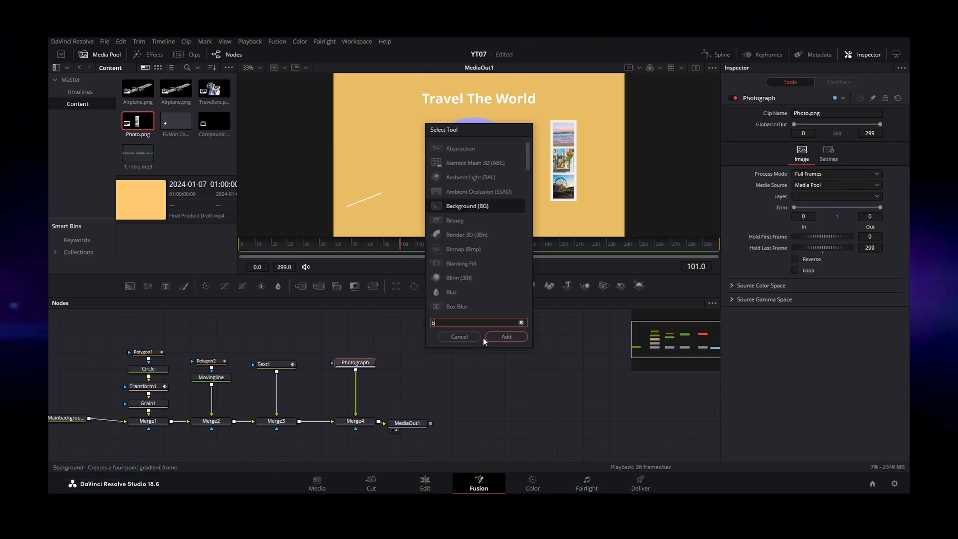
{"action": "type", "text": "ri"}
{"action": "key", "text": "Return"}
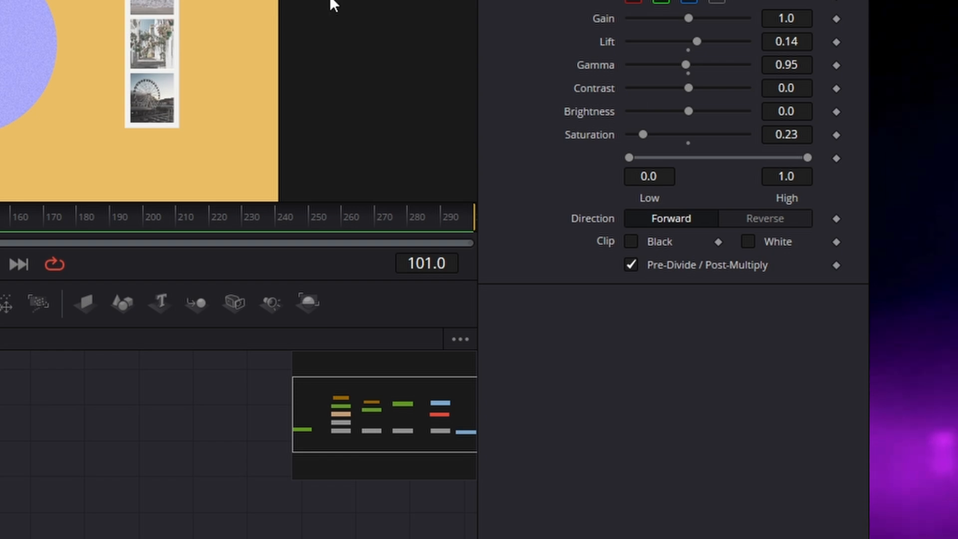
Step: Set BrightnessContrast1's Lift to -0.11 and its Gain to 1.06
{"action": "left_click_drag", "start_coordinate": [697, 41], "coordinate": [674, 41]}
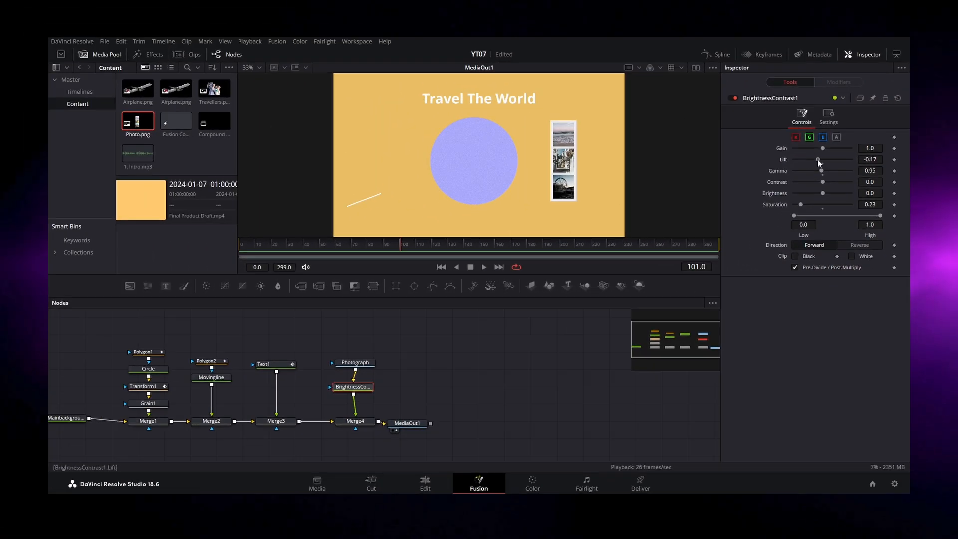
{"action": "mouse_move", "coordinate": [818, 160]}
{"action": "left_mouse_down"}
{"action": "mouse_move", "coordinate": [808, 158]}
{"action": "mouse_move", "coordinate": [817, 159]}
{"action": "left_mouse_up"}
{"action": "left_click_drag", "start_coordinate": [823, 148], "coordinate": [825, 149]}
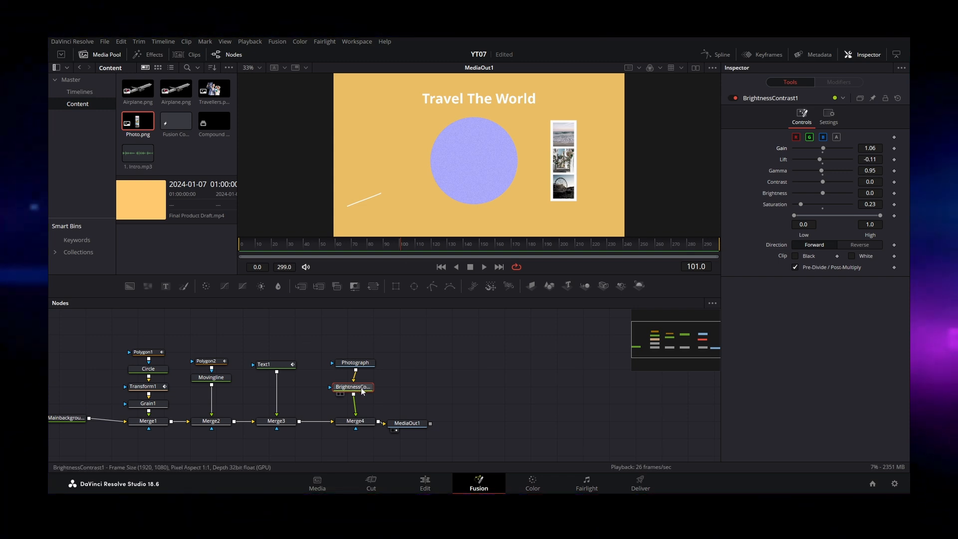
Step: Insert a Drop Shadow node after BrightnessContrast1 with Shadow Strength 0.307, Drop Angle 38.0 and Blur 0.535
{"action": "key", "text": "ctrl+space"}
{"action": "type", "text": "dro"}
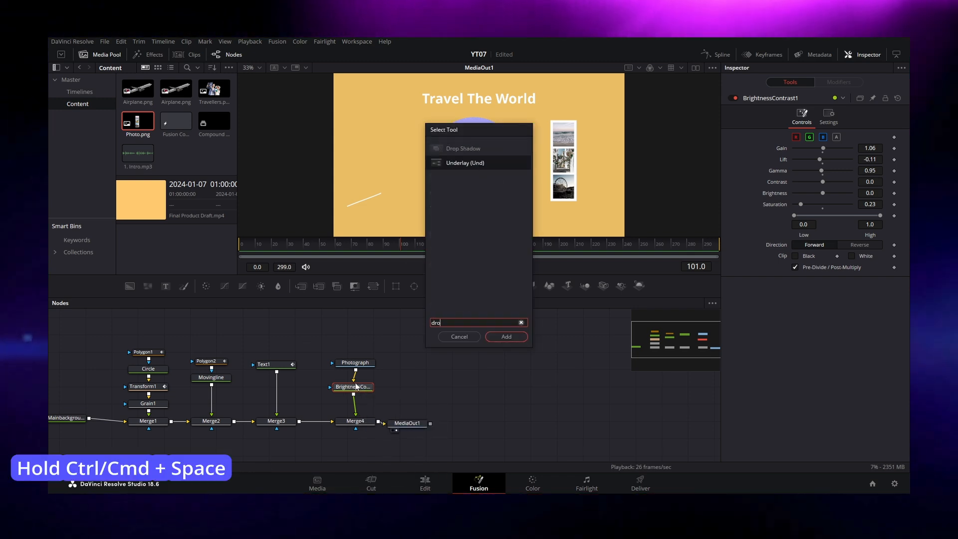
{"action": "key", "text": "Return"}
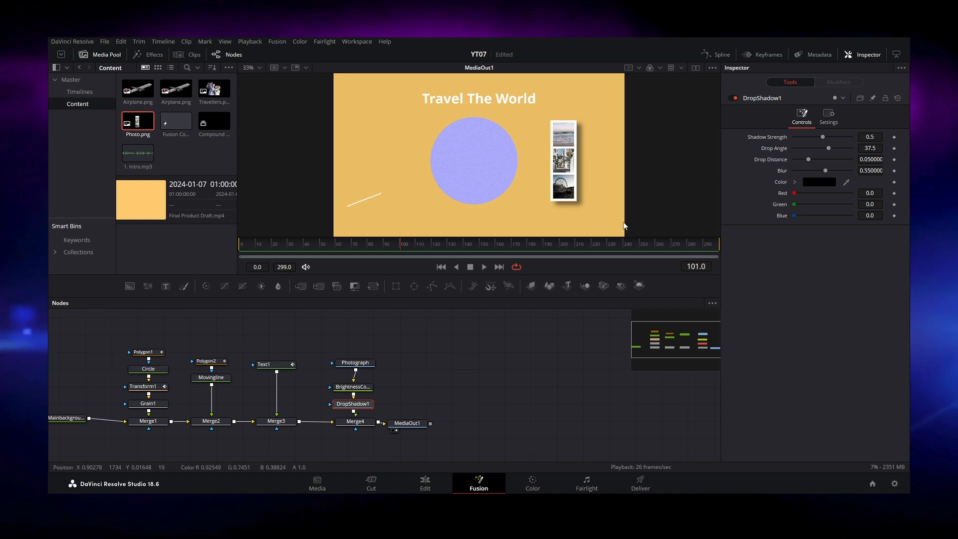
{"action": "left_click_drag", "start_coordinate": [828, 148], "coordinate": [830, 148]}
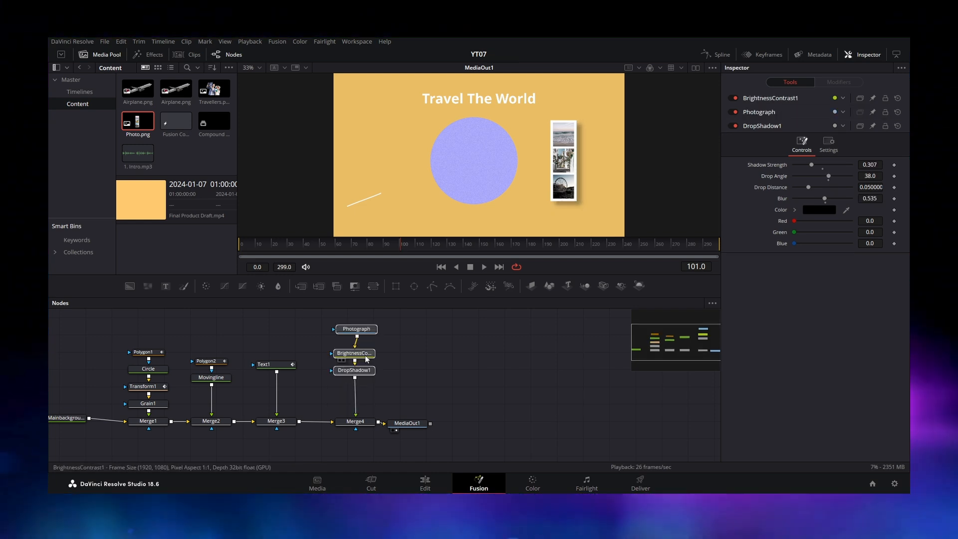
{"action": "left_click", "coordinate": [368, 356]}
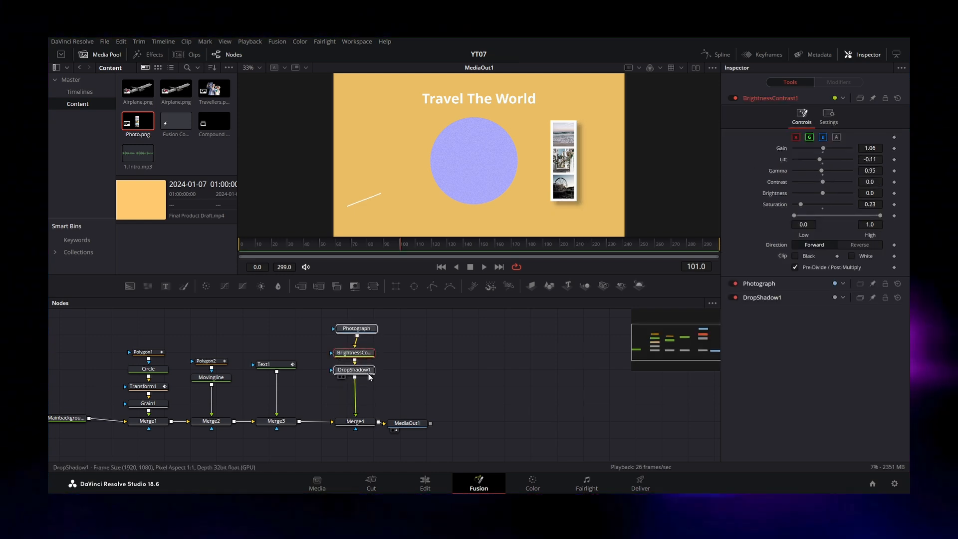
Step: Insert a Transform node after DropShadow1 and tilt the photograph to an Angle of -7.8
{"action": "left_click", "coordinate": [370, 374]}
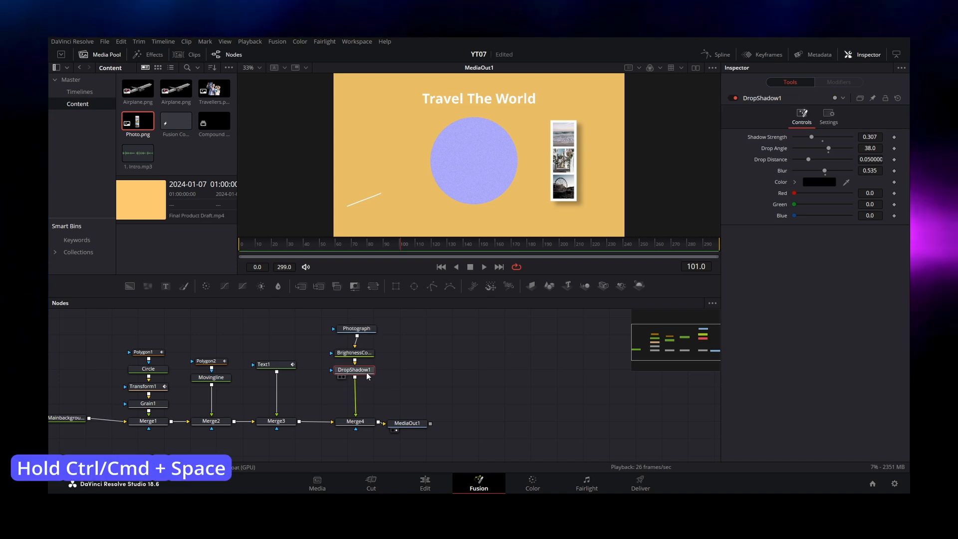
{"action": "key", "text": "ctrl+space"}
{"action": "type", "text": "drotrans"}
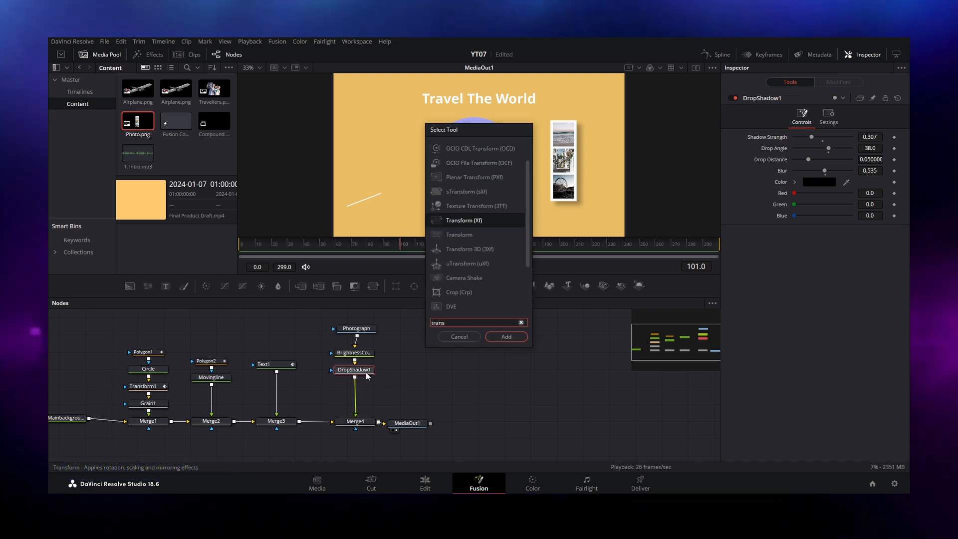
{"action": "key", "text": "Return"}
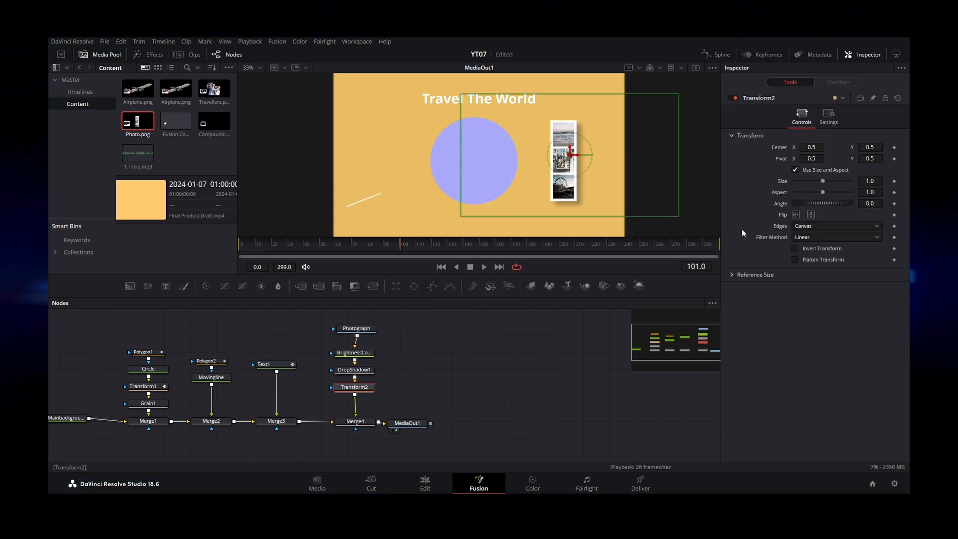
{"action": "left_click_drag", "start_coordinate": [828, 202], "coordinate": [826, 200]}
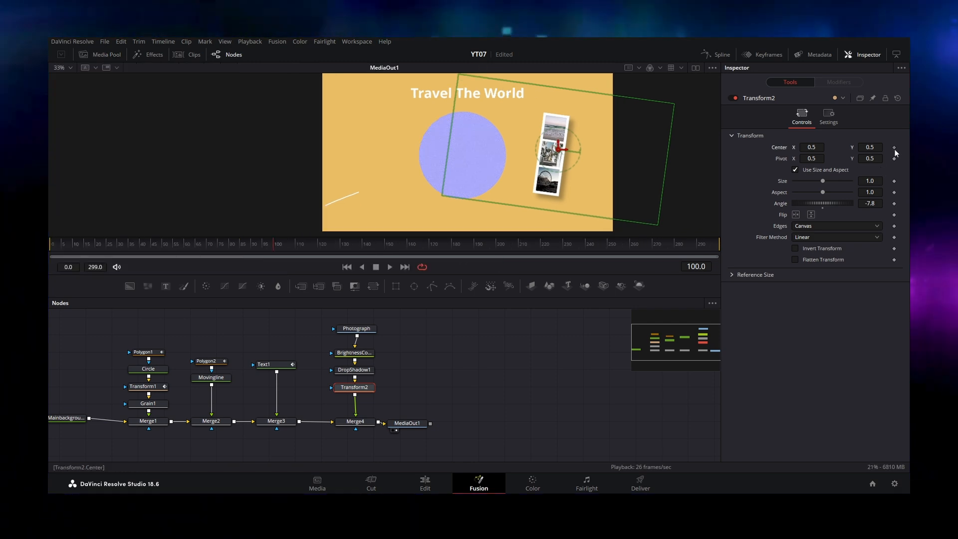
Step: Keyframe Transform2's Center X from 1.483 at frame 85 to 0.5 at frame 100 and play back the slide-in
{"action": "left_click", "coordinate": [894, 147]}
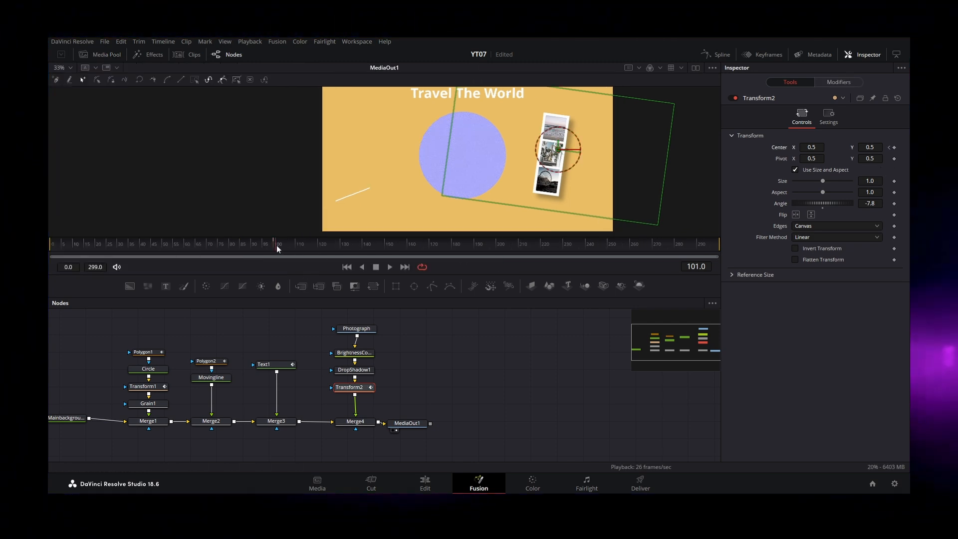
{"action": "left_click", "coordinate": [263, 244]}
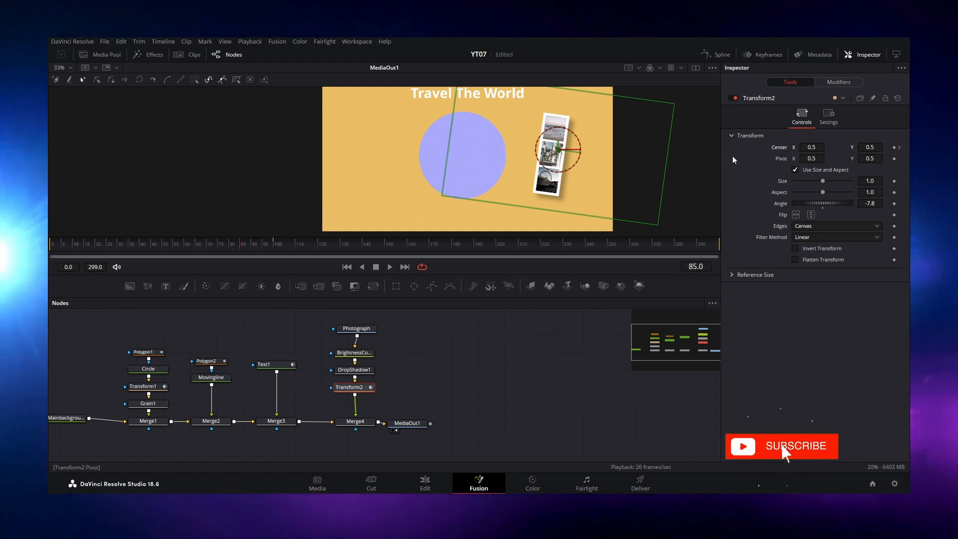
{"action": "left_click_drag", "start_coordinate": [812, 147], "coordinate": [822, 147]}
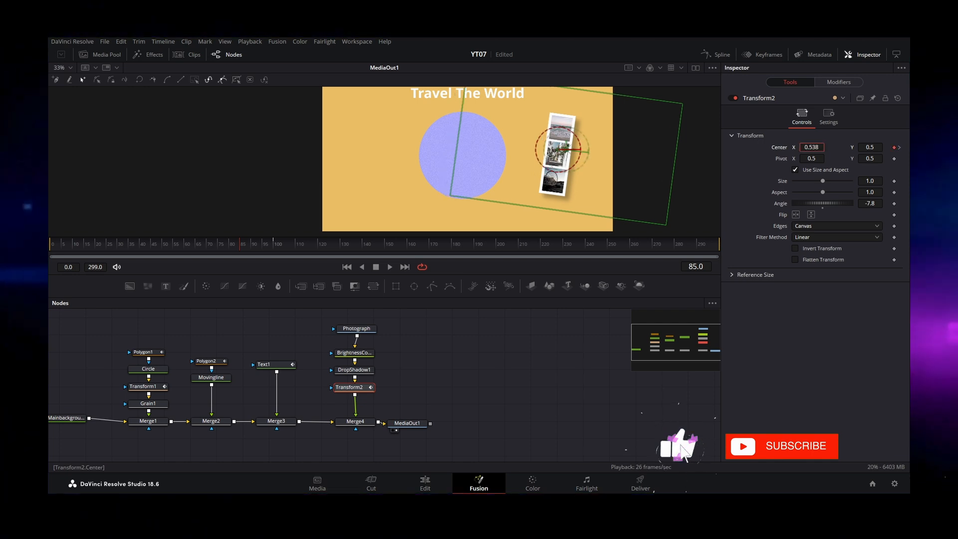
{"action": "left_click", "coordinate": [220, 245]}
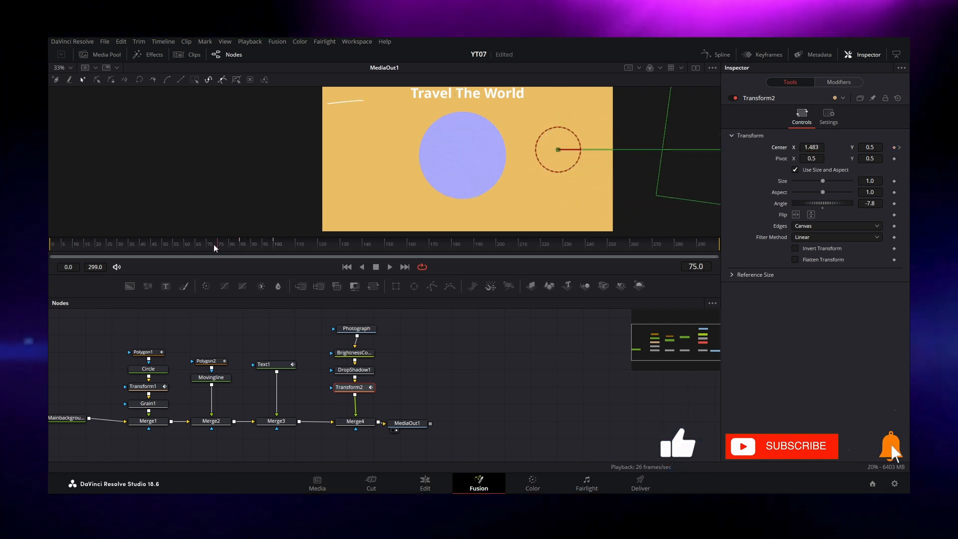
{"action": "key", "text": "space"}
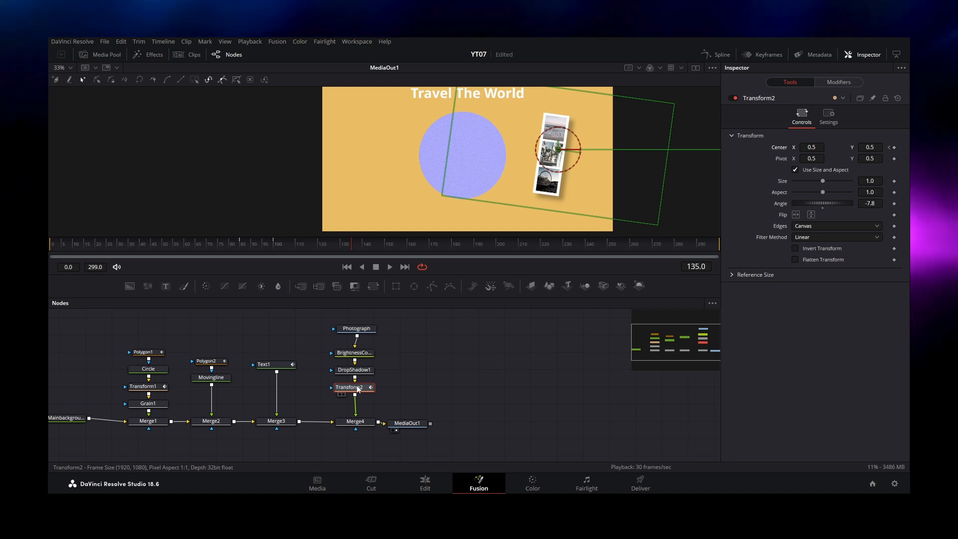
Step: Ease Transform2's Displacement keyframes in the Spline editor with Ease In 72.8 and Ease Out 88.7
{"action": "left_click", "coordinate": [717, 55]}
{"action": "left_click", "coordinate": [399, 326]}
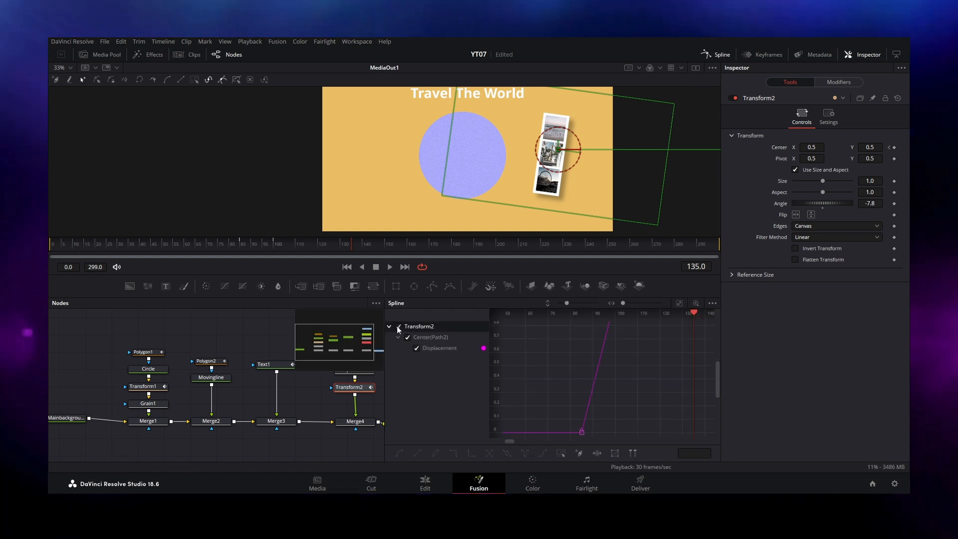
{"action": "left_click", "coordinate": [679, 303]}
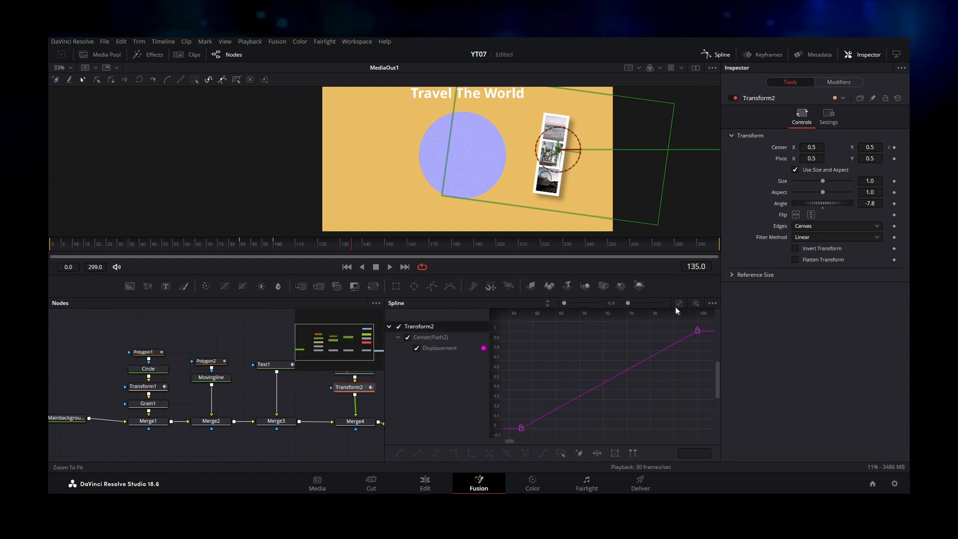
{"action": "left_click", "coordinate": [558, 450]}
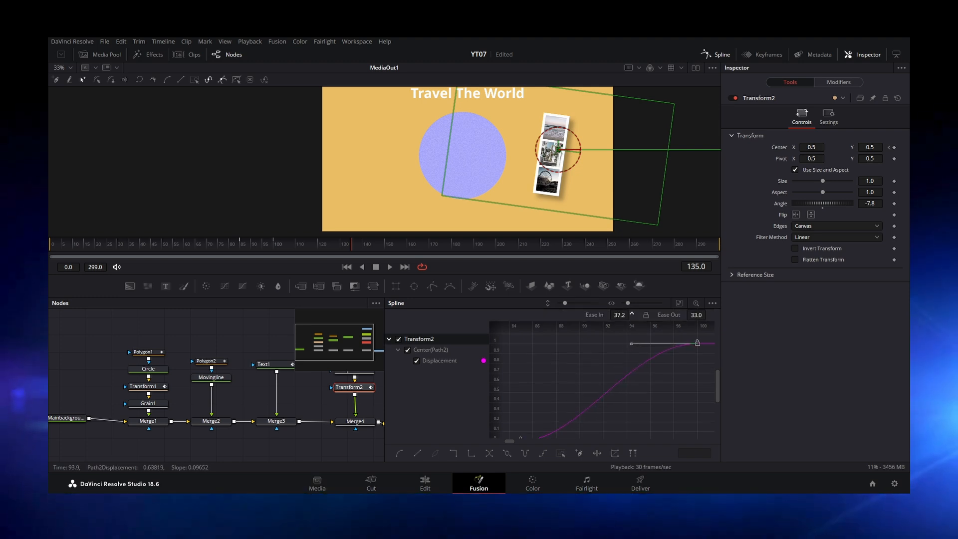
{"action": "left_click_drag", "start_coordinate": [620, 314], "coordinate": [632, 315]}
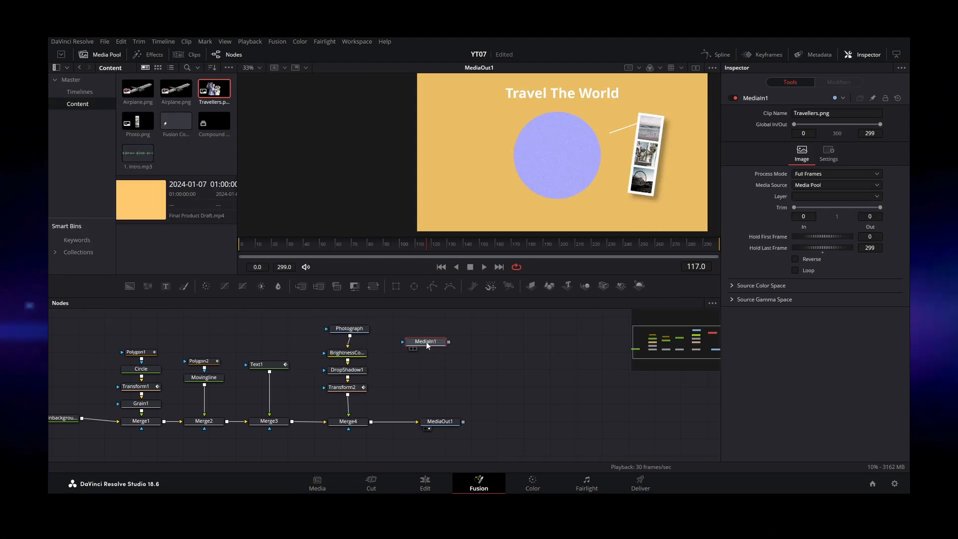
Step: Rename the Travellers.png node as Travelers
{"action": "key", "text": "F2"}
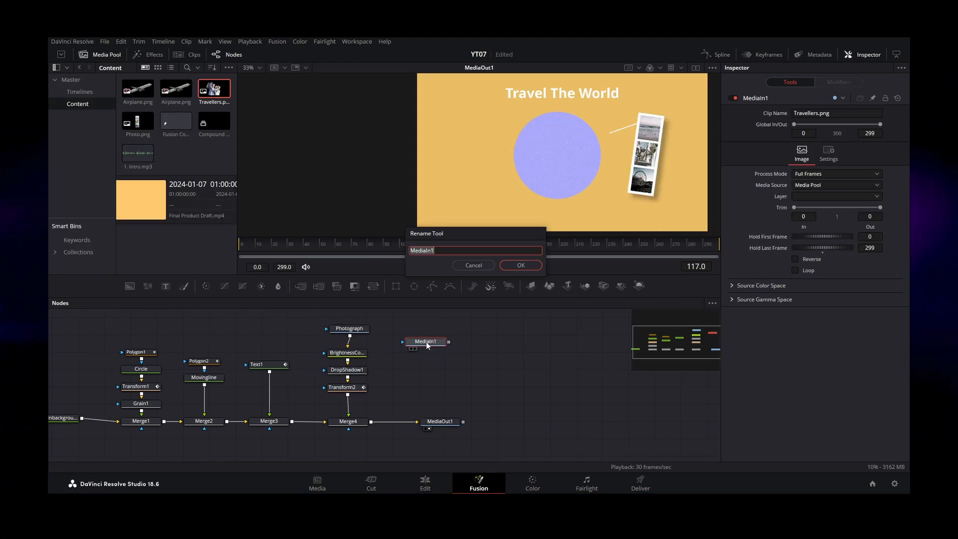
{"action": "type", "text": "Travelle"}
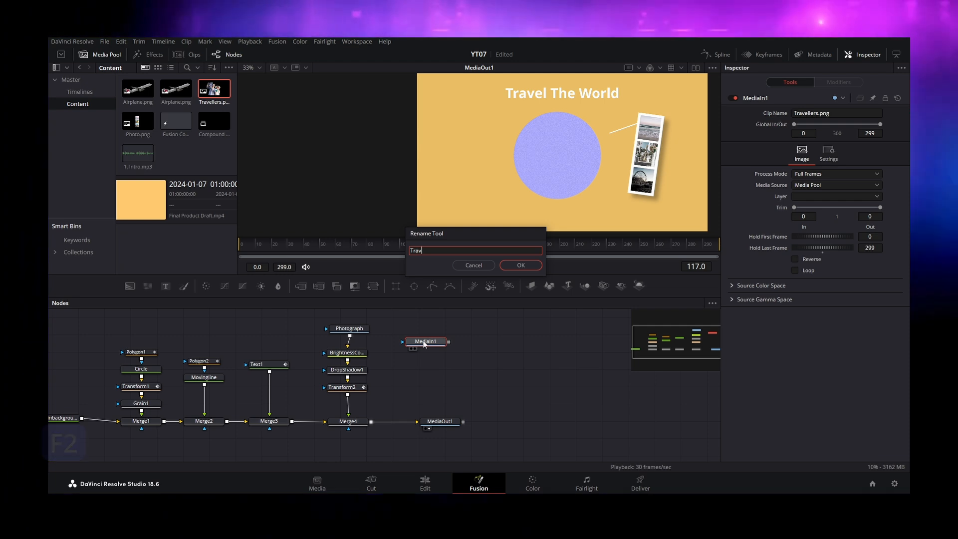
{"action": "key", "text": "BackSpace"}
{"action": "key", "text": "BackSpace"}
{"action": "type", "text": "ers"}
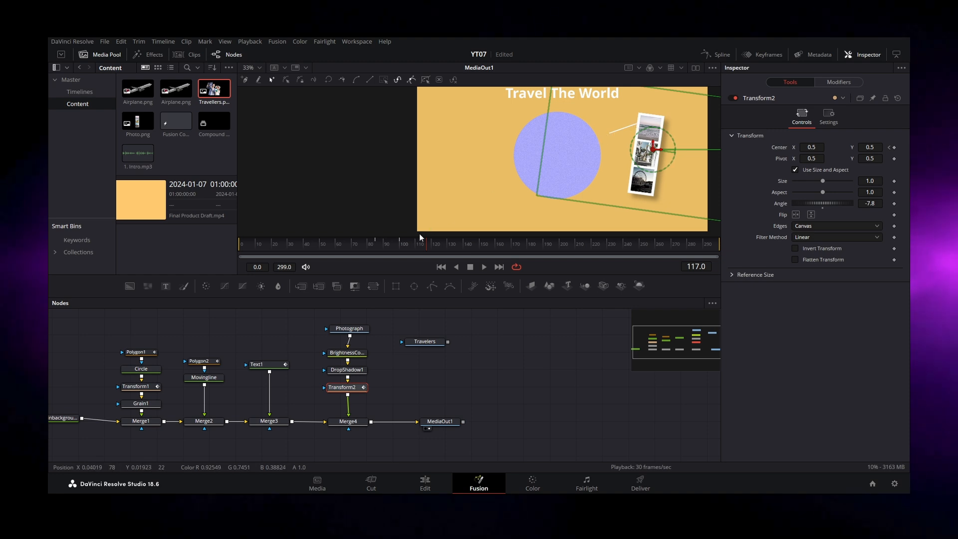
Step: Keyframe a swing of the photograph with Transform2's Angle, ending at -4.6 at frame 127, and play it back
{"action": "left_click_drag", "start_coordinate": [406, 244], "coordinate": [426, 238]}
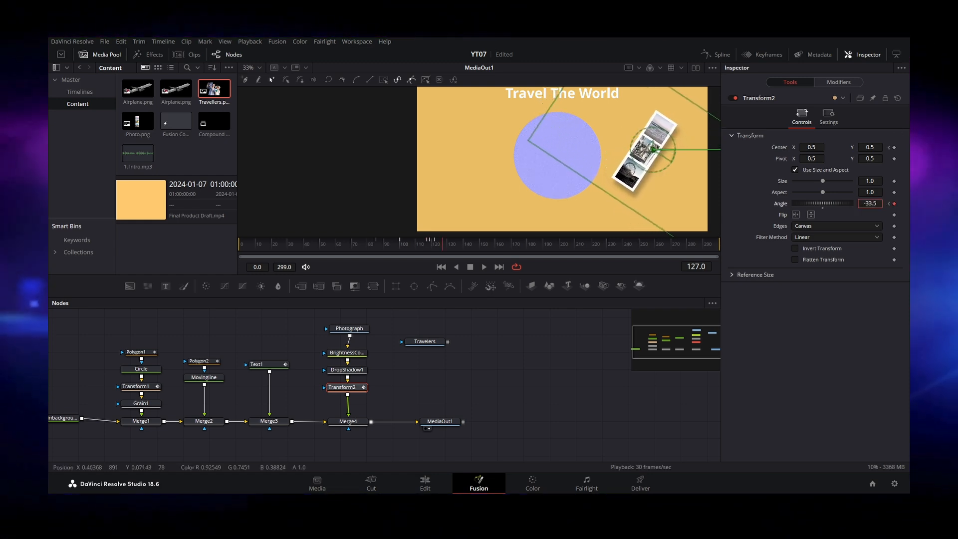
{"action": "left_click_drag", "start_coordinate": [870, 203], "coordinate": [876, 204]}
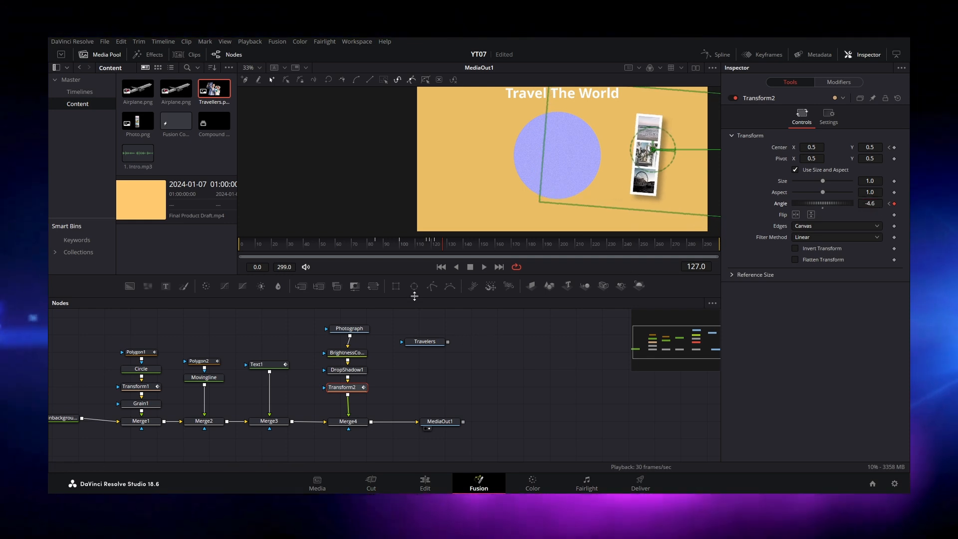
{"action": "left_click", "coordinate": [426, 247]}
{"action": "key", "text": "space"}
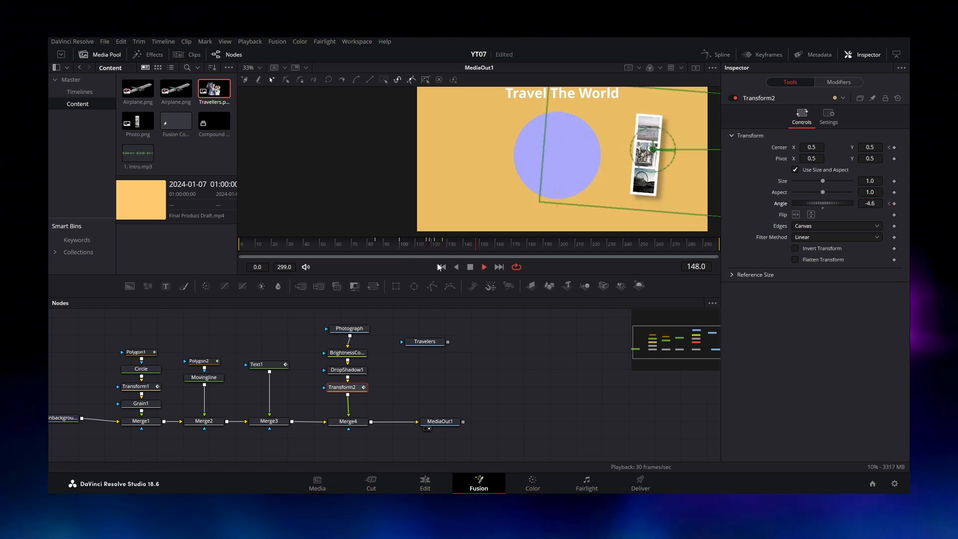
{"action": "key", "text": "space"}
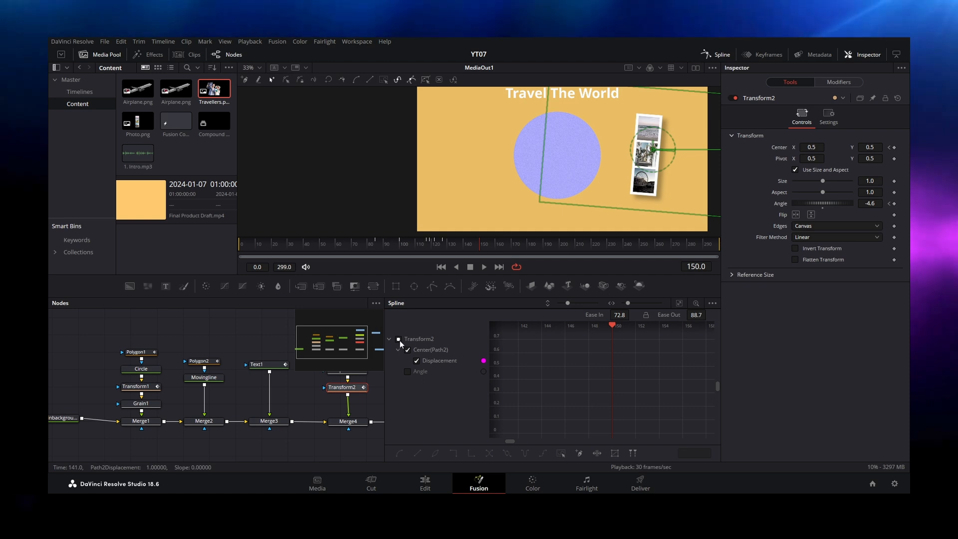
Step: Ease Transform2's Angle keyframes with Ease In 53.0 and Ease Out 58.0, and move the last Angle keyframe to frame 129
{"action": "left_click", "coordinate": [406, 372]}
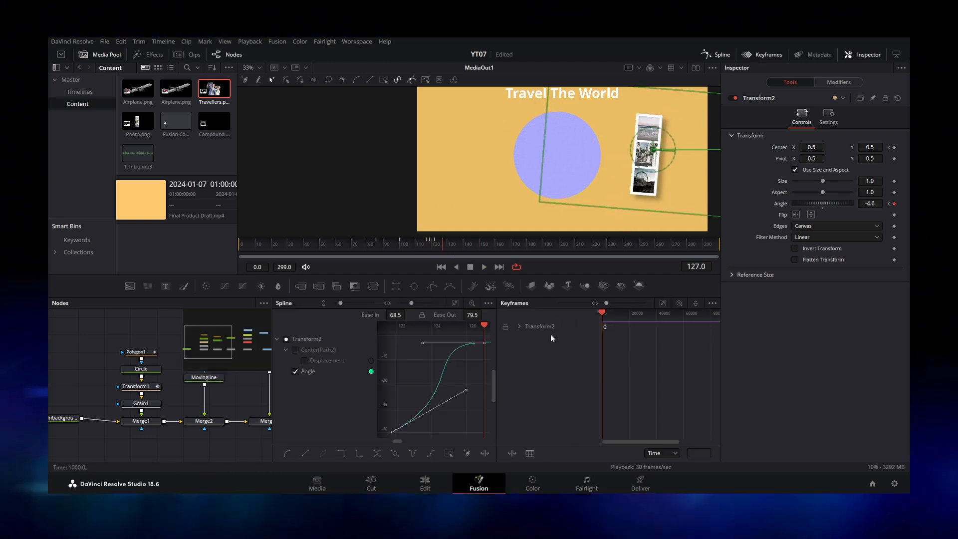
{"action": "left_click", "coordinate": [519, 326]}
{"action": "key", "text": "ctrl+f"}
{"action": "scroll", "coordinate": [664, 346], "scroll_direction": "up", "scroll_amount": 4}
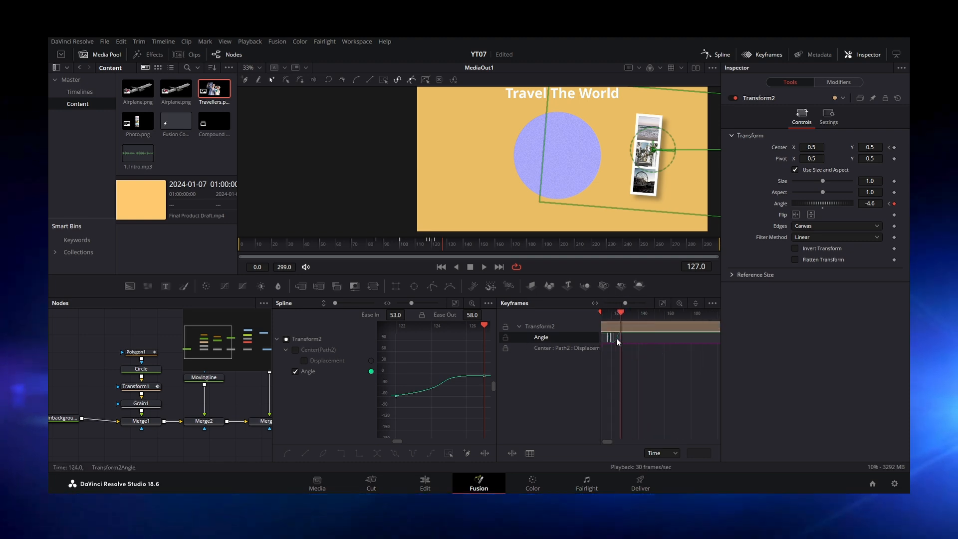
{"action": "scroll", "coordinate": [624, 340], "scroll_direction": "up", "scroll_amount": 5}
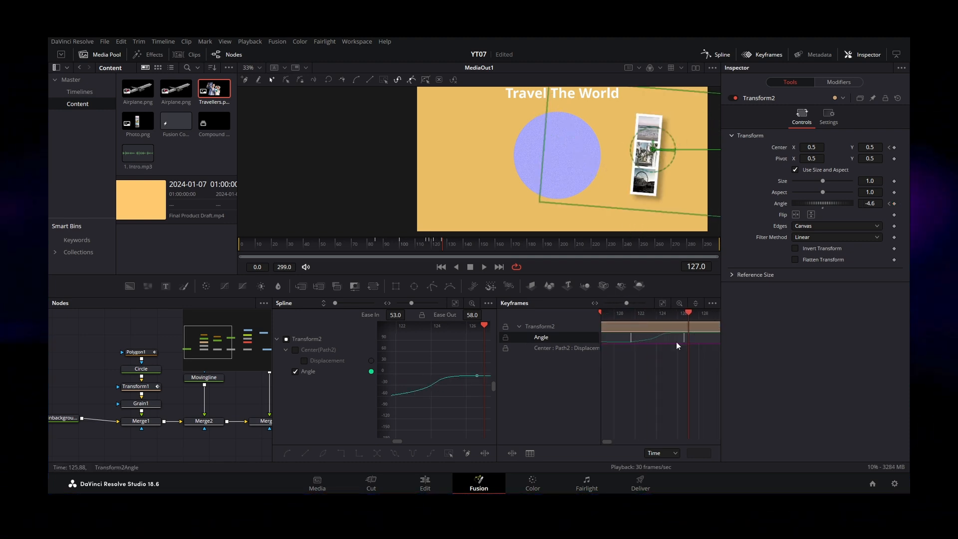
{"action": "left_click_drag", "start_coordinate": [687, 339], "coordinate": [710, 338]}
Step: Merge the Travelers node over Merge4 at about frame 110, lowering it to Center Y of about 0.36
{"action": "left_click", "coordinate": [479, 246]}
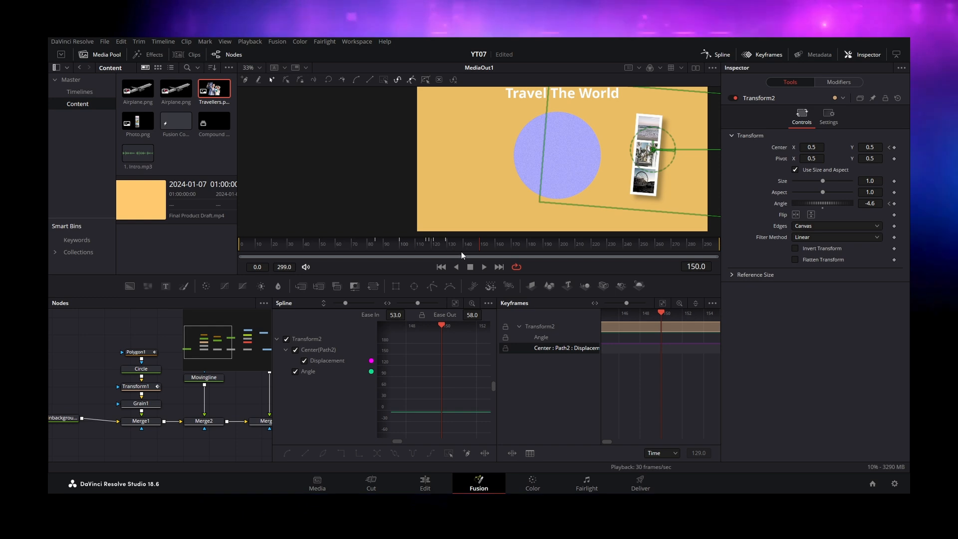
{"action": "mouse_move", "coordinate": [415, 243]}
{"action": "left_mouse_down"}
{"action": "mouse_move", "coordinate": [396, 244]}
{"action": "mouse_move", "coordinate": [414, 242]}
{"action": "left_mouse_up"}
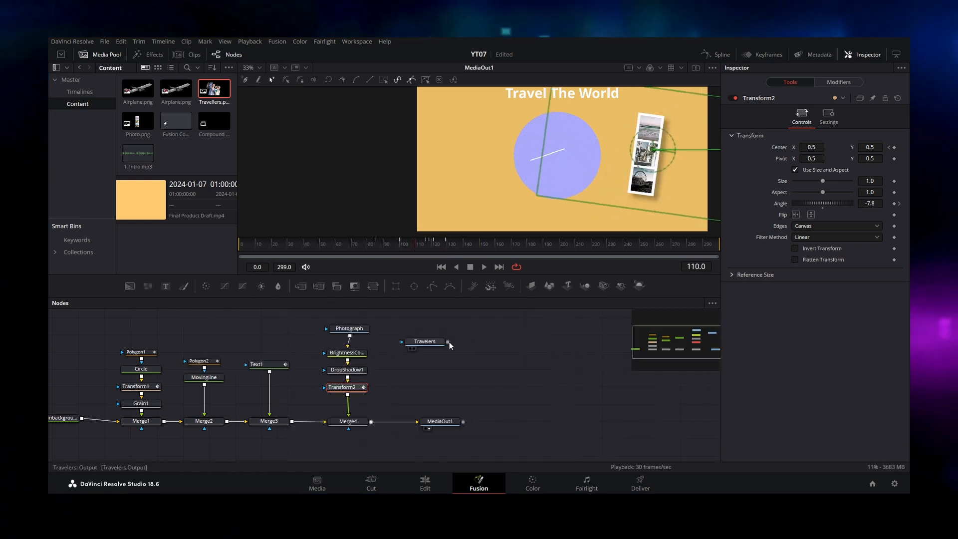
{"action": "left_click_drag", "start_coordinate": [374, 423], "coordinate": [371, 421]}
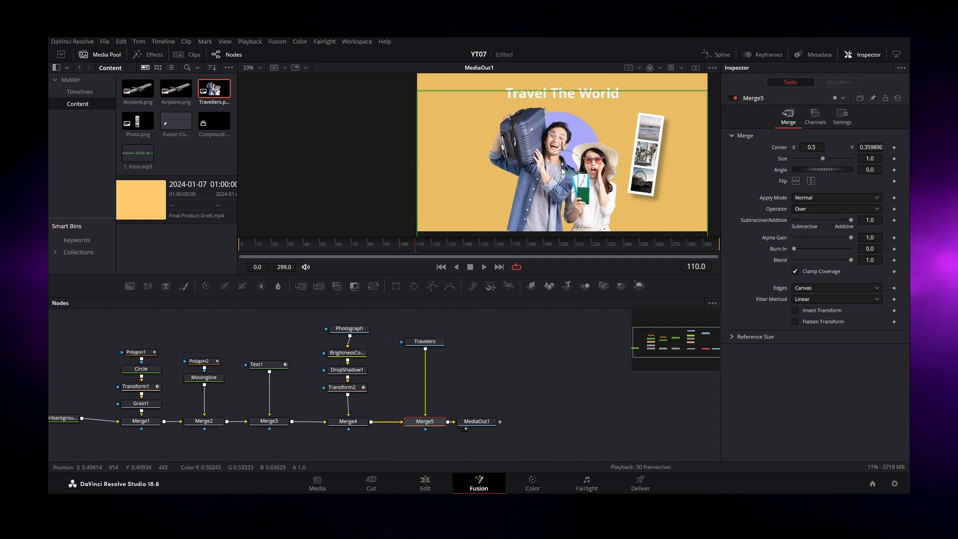
Step: Insert a Transform node after Travelers and keyframe its Size from 0.0 at frame 109 up to 0.857, with Center Y going to 0.542
{"action": "left_click", "coordinate": [430, 342]}
{"action": "key", "text": "ctrl+space"}
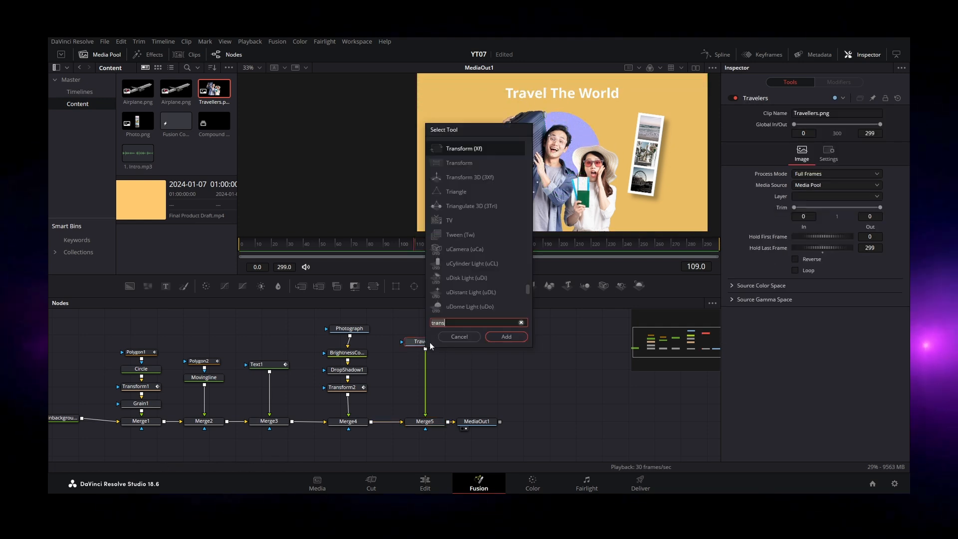
{"action": "type", "text": "tran"}
{"action": "key", "text": "Return"}
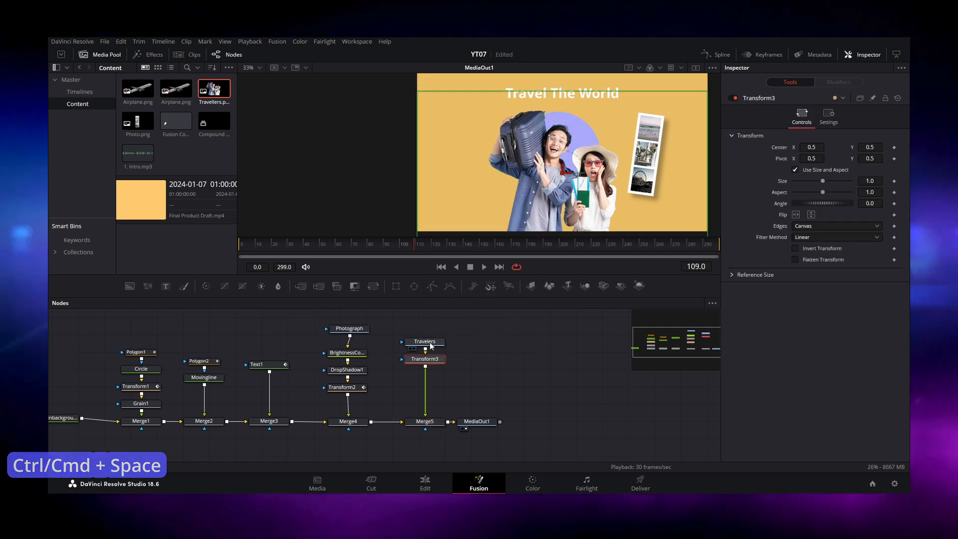
{"action": "left_click_drag", "start_coordinate": [823, 181], "coordinate": [798, 183]}
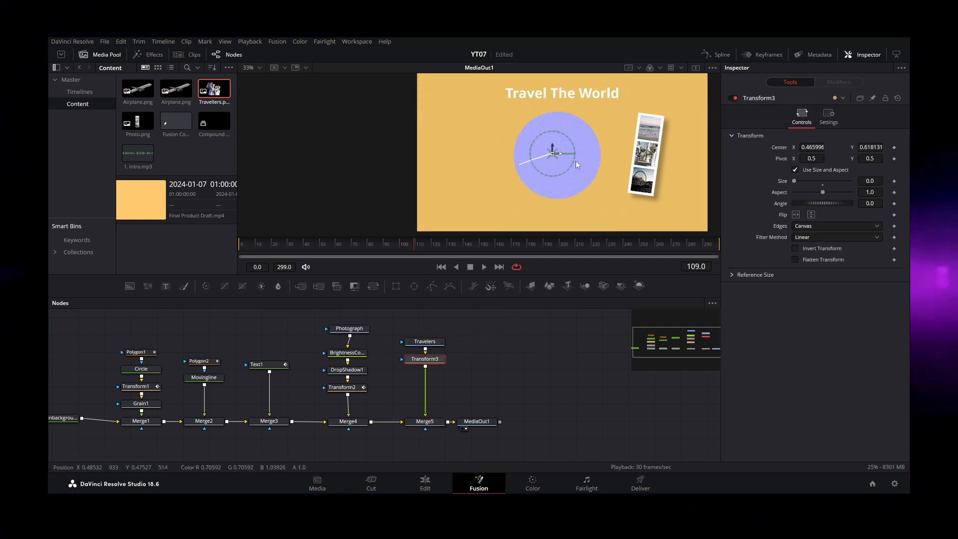
{"action": "left_click_drag", "start_coordinate": [419, 249], "coordinate": [443, 240]}
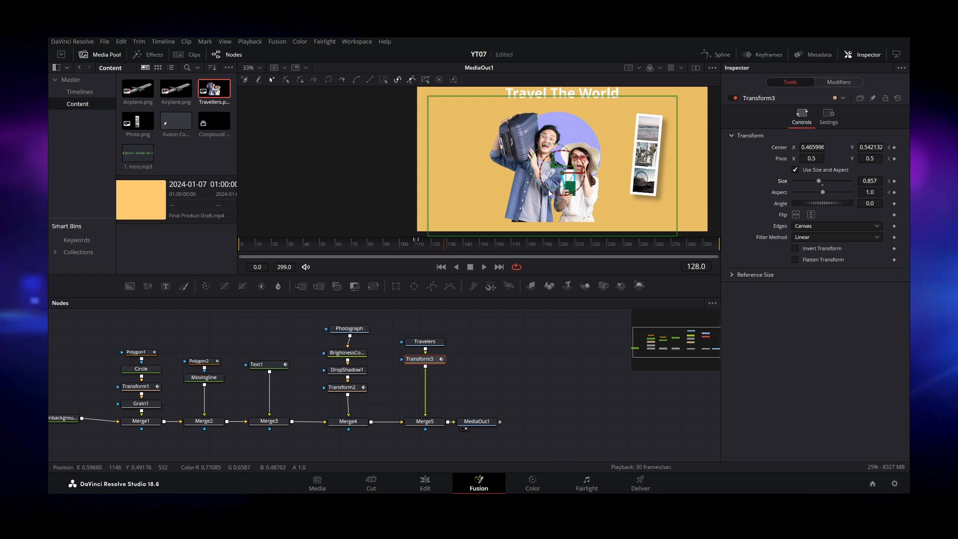
Step: Add a Drop Shadow node after Transform3 in the Travelers branch and set its Drop Distance to 0.0315
{"action": "key", "text": "ctrl+space"}
{"action": "type", "text": "drop"}
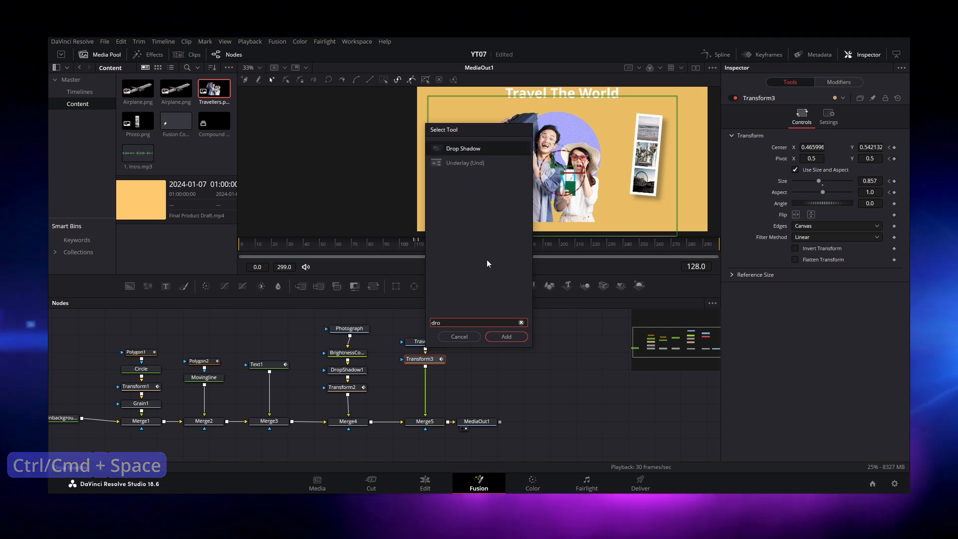
{"action": "key", "text": "Return"}
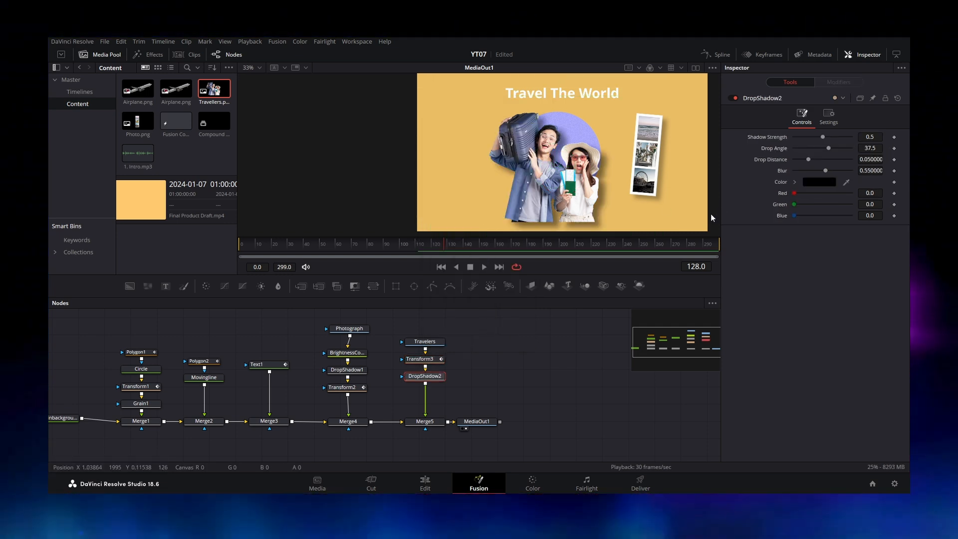
{"action": "left_click_drag", "start_coordinate": [813, 158], "coordinate": [804, 158]}
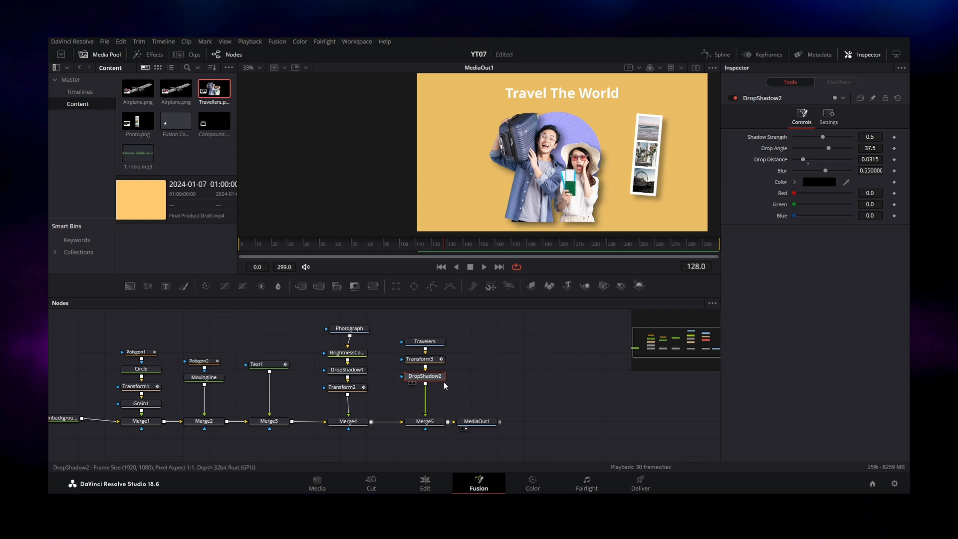
Step: Insert a Brightness Contrast node after DropShadow2 in the Travelers branch
{"action": "key", "text": "ctrl+space"}
{"action": "type", "text": "bri"}
{"action": "key", "text": "Return"}
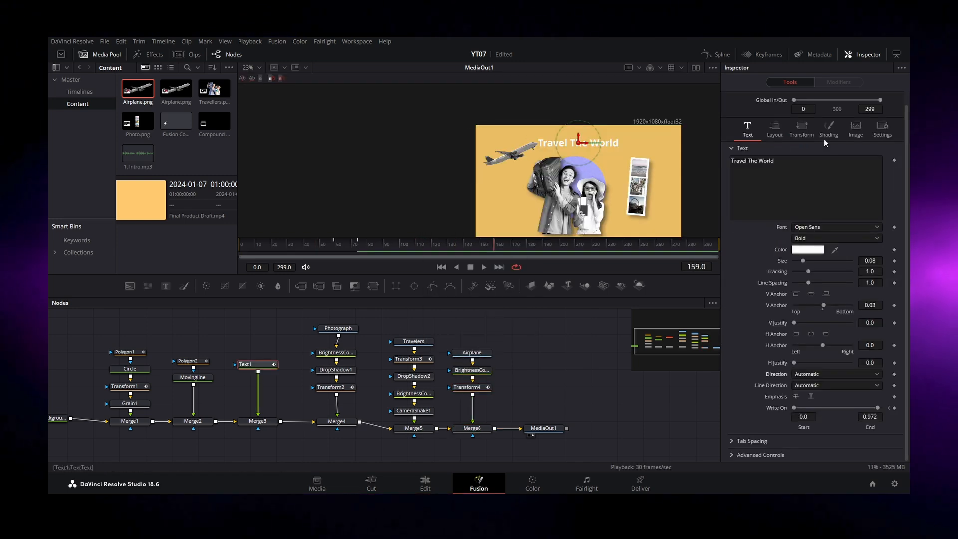
Step: Keyframe the Z rotation of Text1's characters from 0.0 at frame 159, changing it to 0.2 at frame 161
{"action": "left_click", "coordinate": [802, 129]}
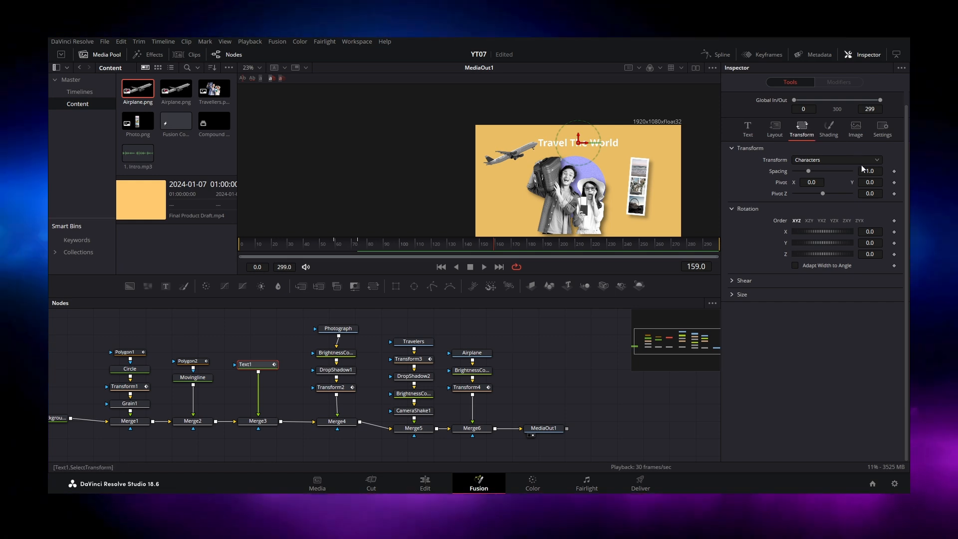
{"action": "left_click", "coordinate": [895, 255]}
{"action": "left_click", "coordinate": [496, 247]}
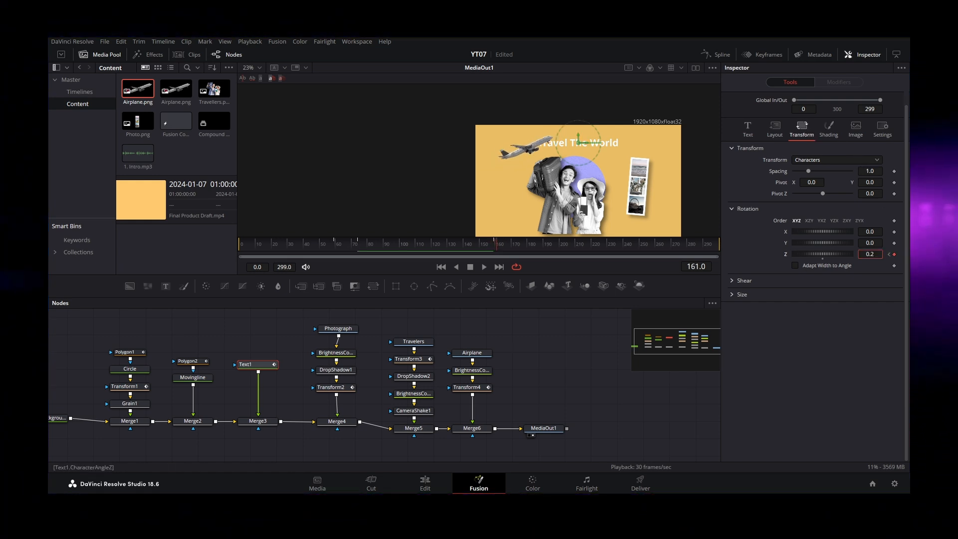
{"action": "left_click_drag", "start_coordinate": [497, 247], "coordinate": [513, 248]}
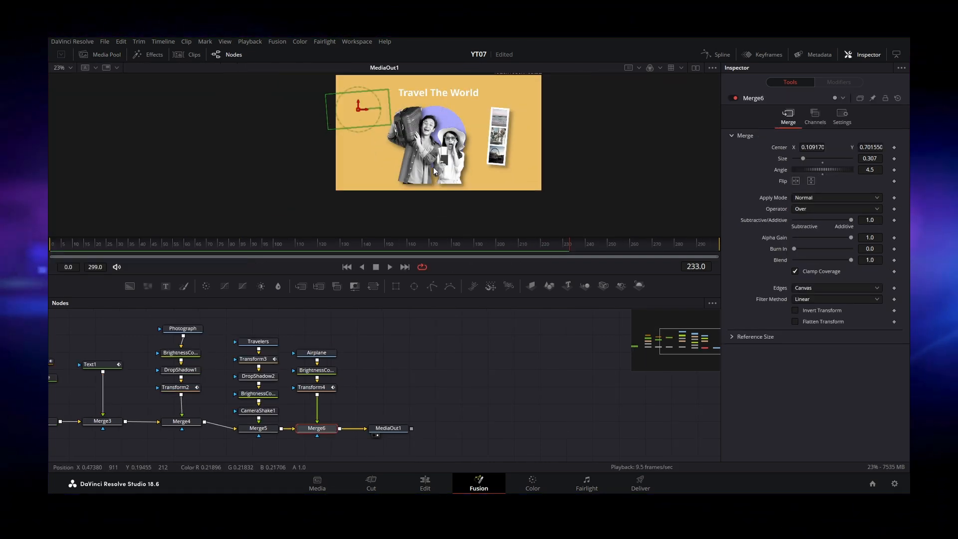
Step: Make room before MediaOut1, insert a Stop Motion node after Merge6, and play back the animation from about frame 55
{"action": "left_click_drag", "start_coordinate": [439, 432], "coordinate": [461, 433]}
{"action": "left_click", "coordinate": [325, 429]}
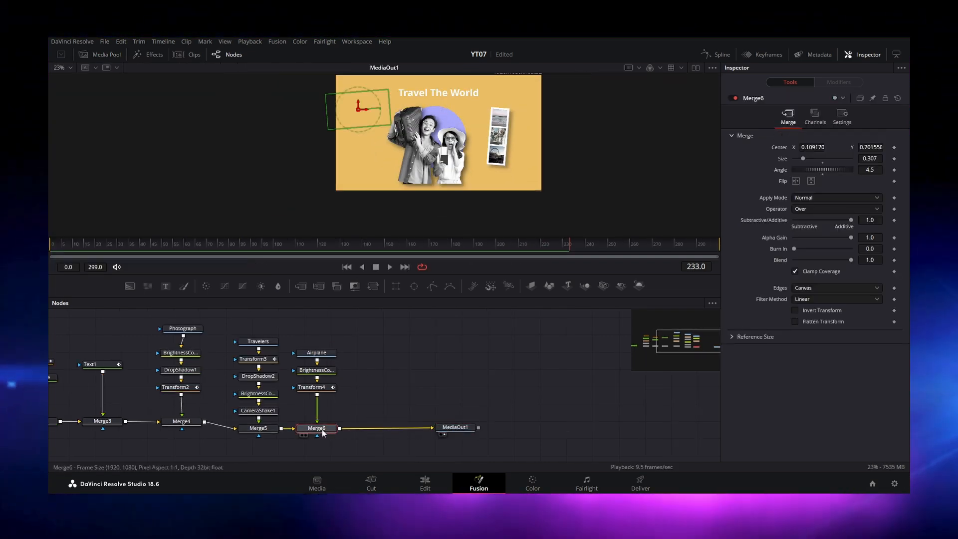
{"action": "key", "text": "shift+space"}
{"action": "type", "text": "sto"}
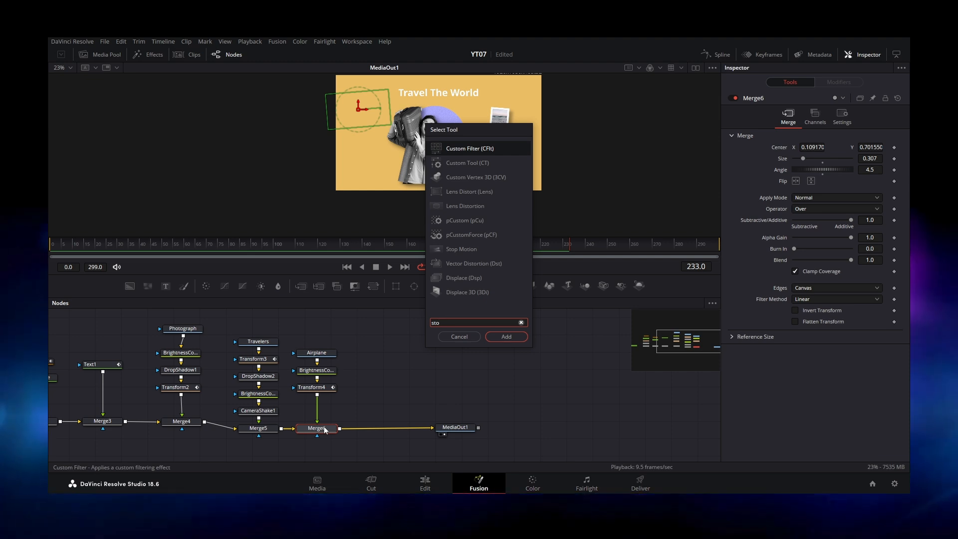
{"action": "type", "text": "p"}
{"action": "key", "text": "Return"}
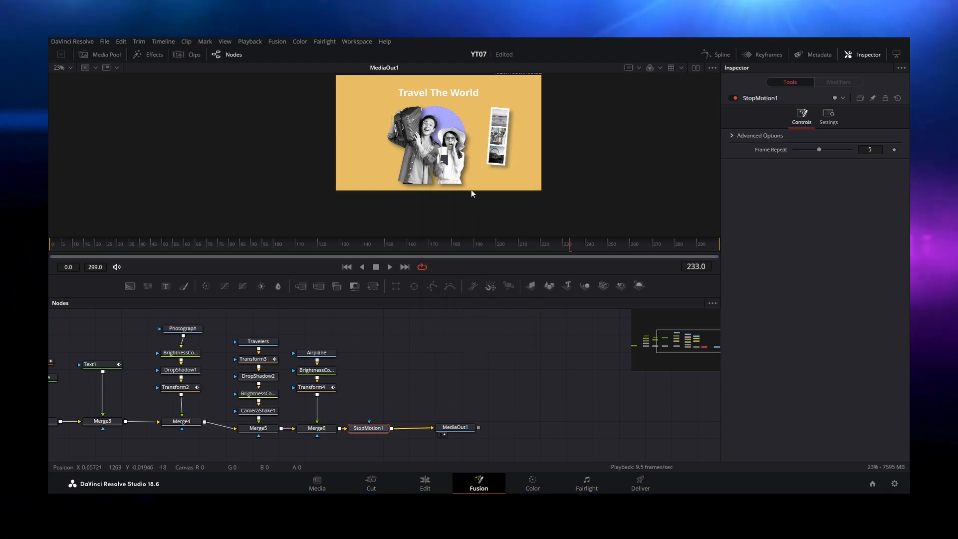
{"action": "left_click_drag", "start_coordinate": [380, 244], "coordinate": [172, 251]}
{"action": "key", "text": "space"}
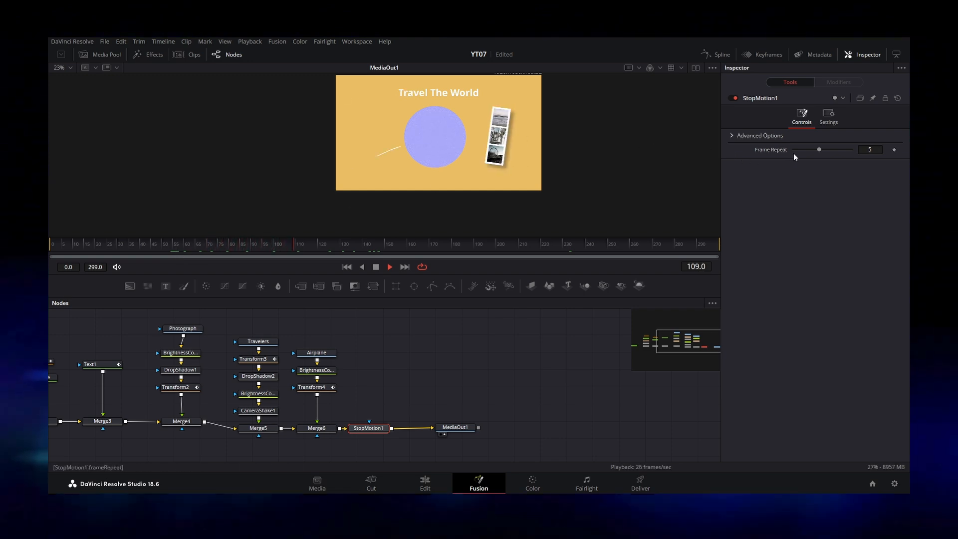
Step: Preview StopMotion1 with Frame Repeat at 9, settle on 3, and play back the animation from about frame 92
{"action": "left_click_drag", "start_coordinate": [819, 150], "coordinate": [843, 150]}
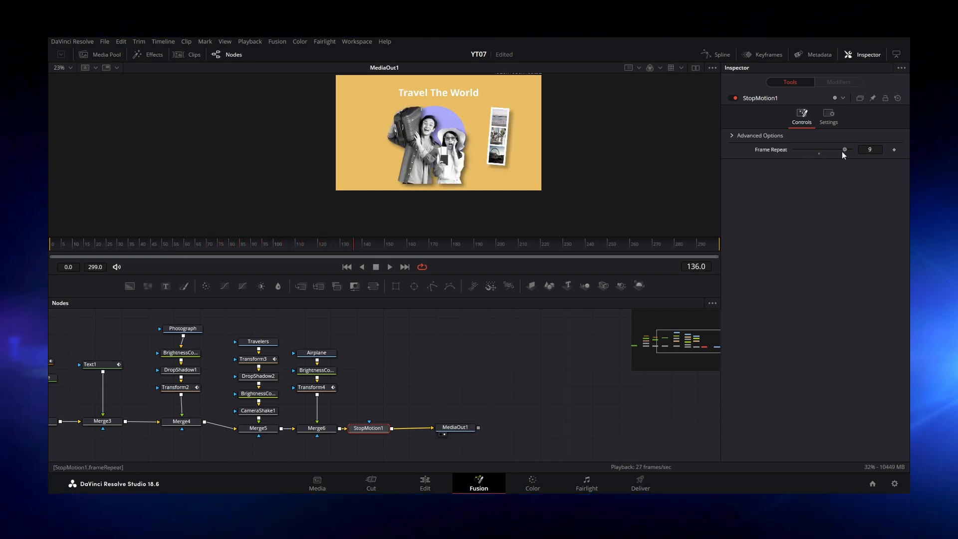
{"action": "left_click_drag", "start_coordinate": [319, 245], "coordinate": [240, 251]}
{"action": "key", "text": "space"}
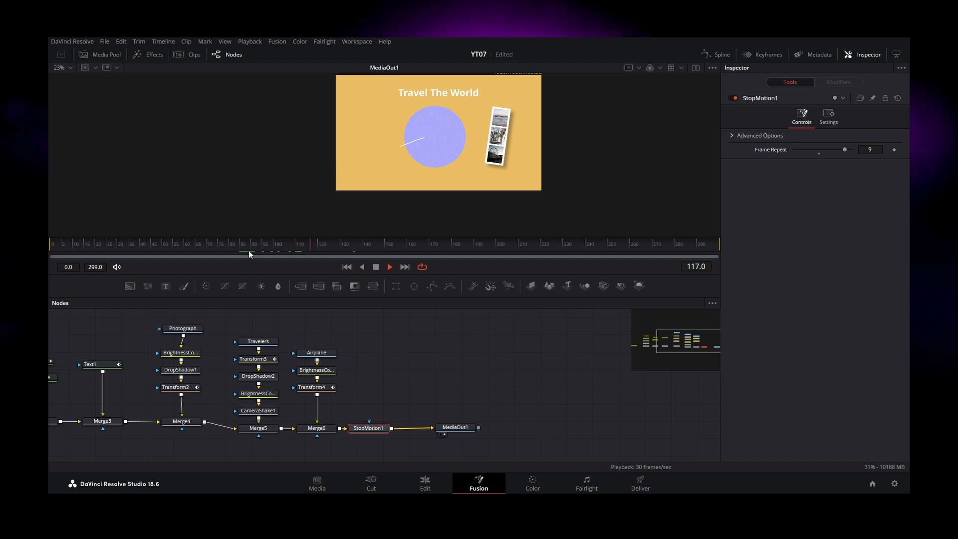
{"action": "mouse_move", "coordinate": [806, 149]}
{"action": "left_mouse_down"}
{"action": "mouse_move", "coordinate": [794, 150]}
{"action": "mouse_move", "coordinate": [805, 150]}
{"action": "left_mouse_up"}
{"action": "left_click", "coordinate": [255, 242]}
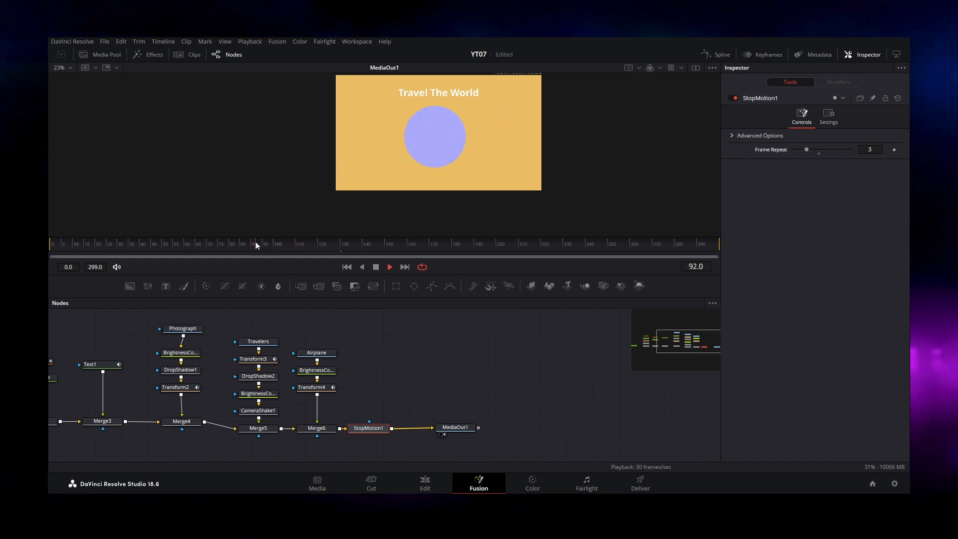